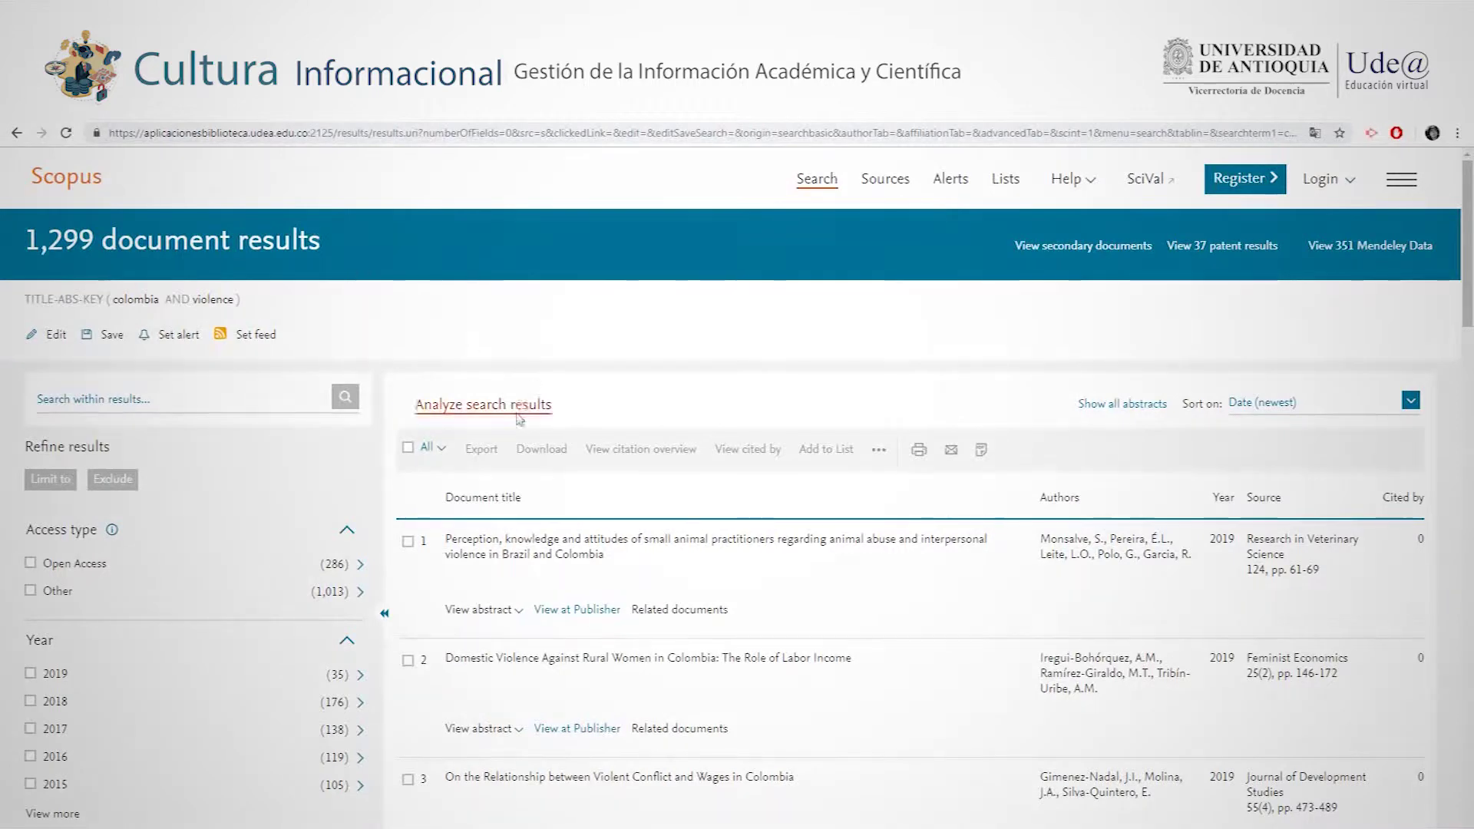
Open the record of the first listed article, on animal abuse and interpersonal violence, and view its additional document options.
mouse_move(1470, 295)
mouse_down()
mouse_move(1471, 331)
mouse_move(1471, 297)
mouse_up()
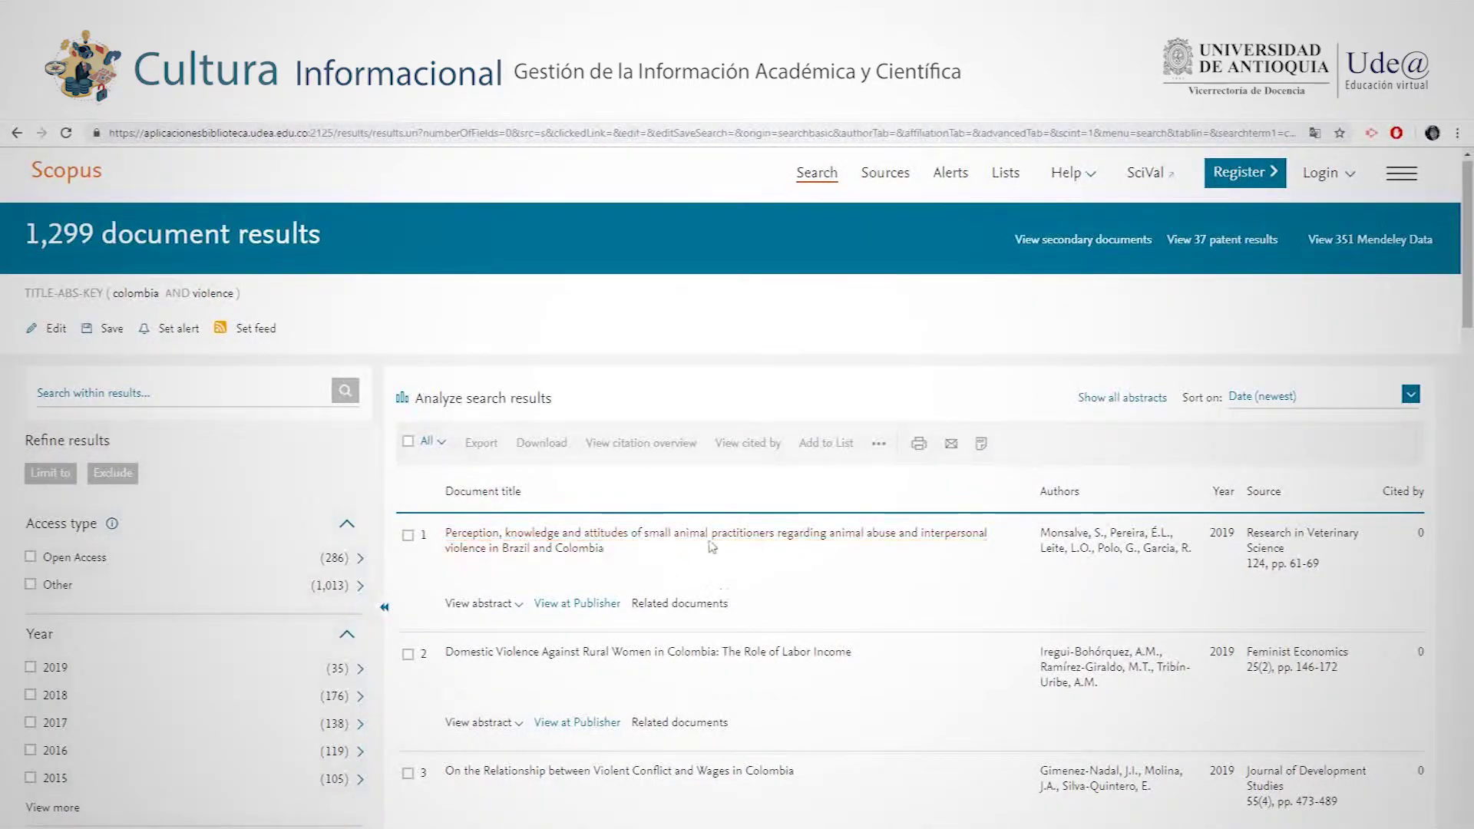
click(702, 541)
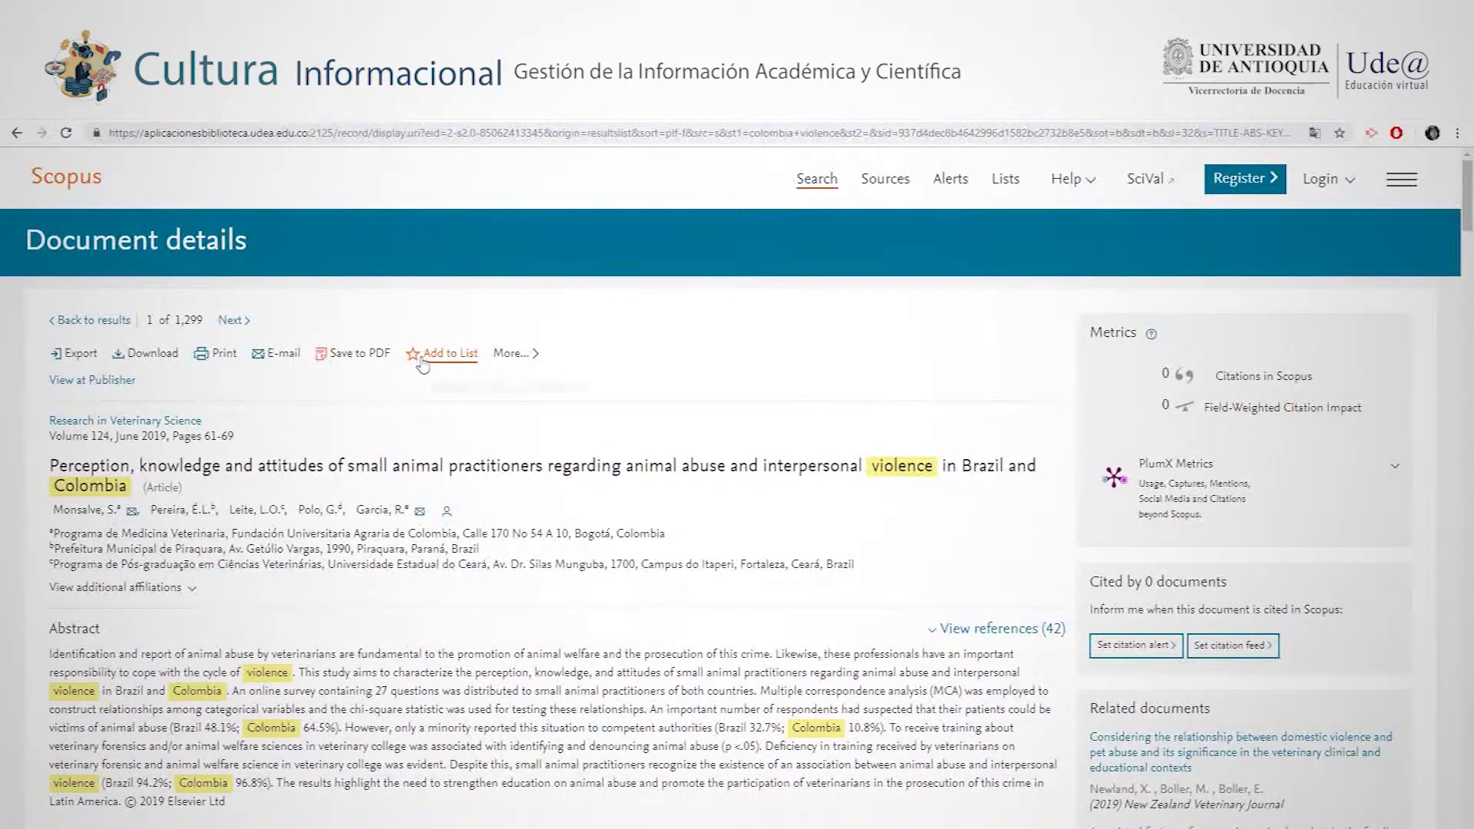
click(505, 358)
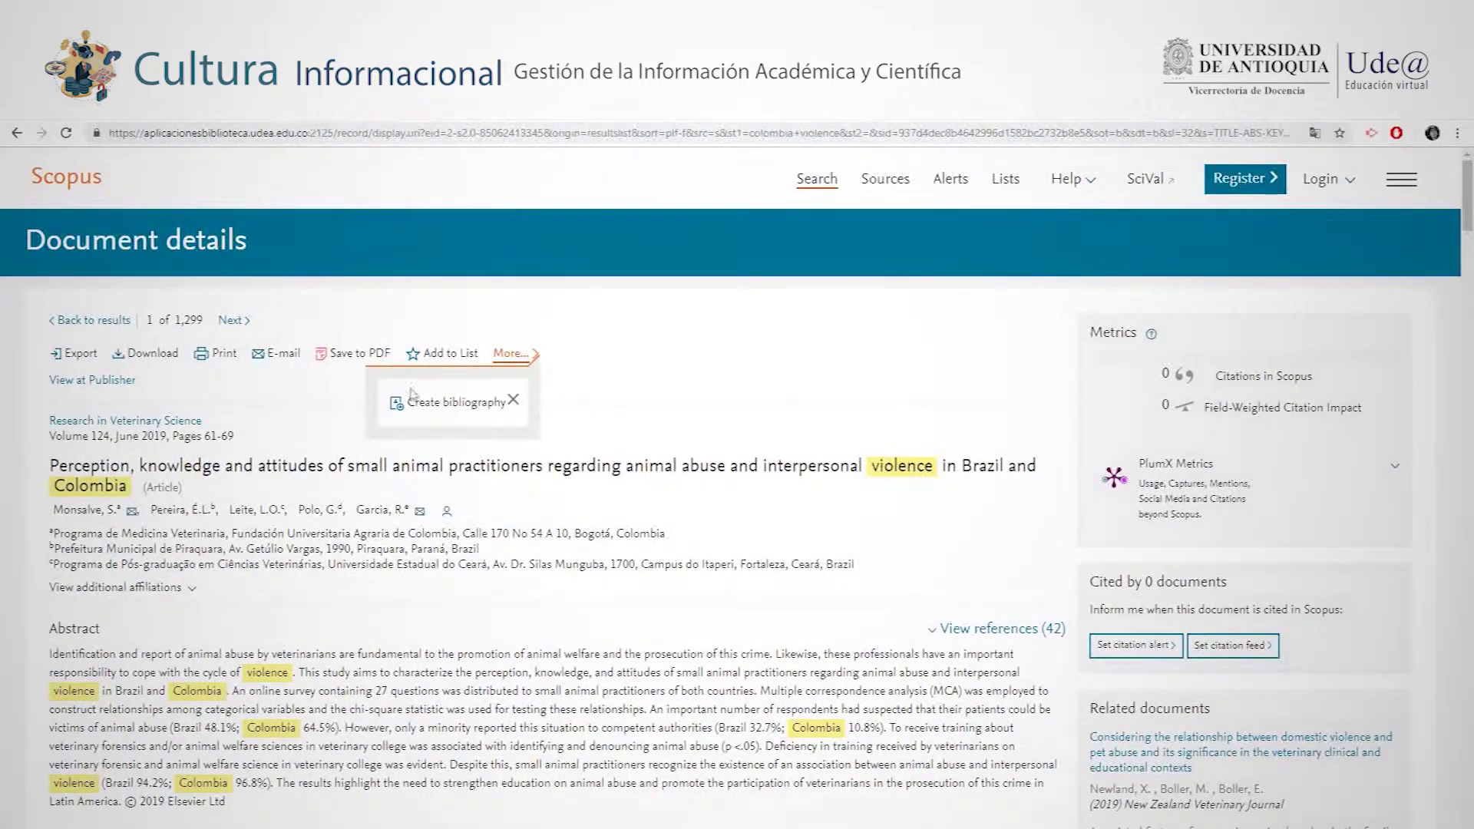
click(294, 407)
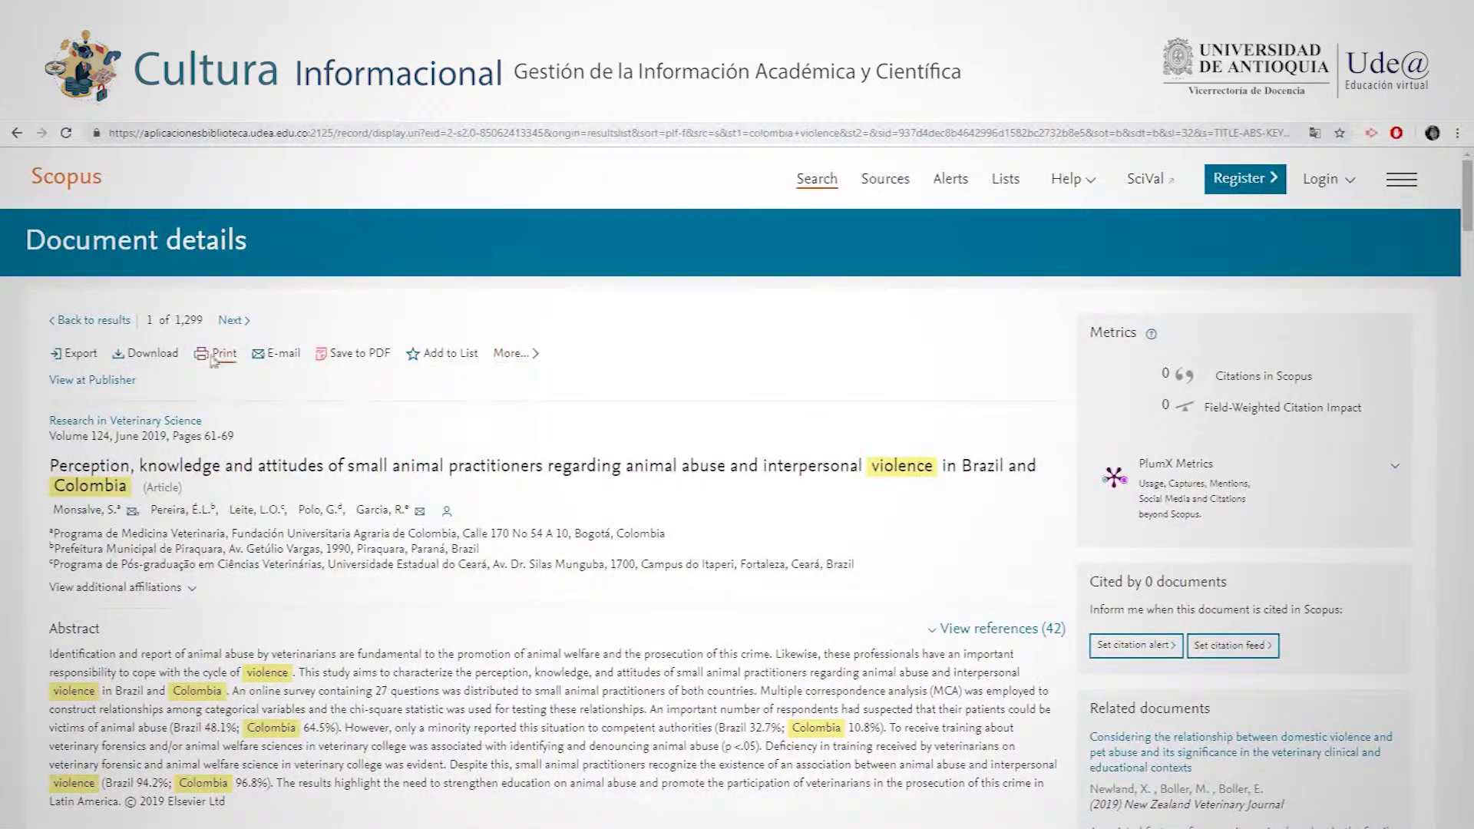
View the article's export document settings, close them without exporting and go back to the search results.
click(81, 353)
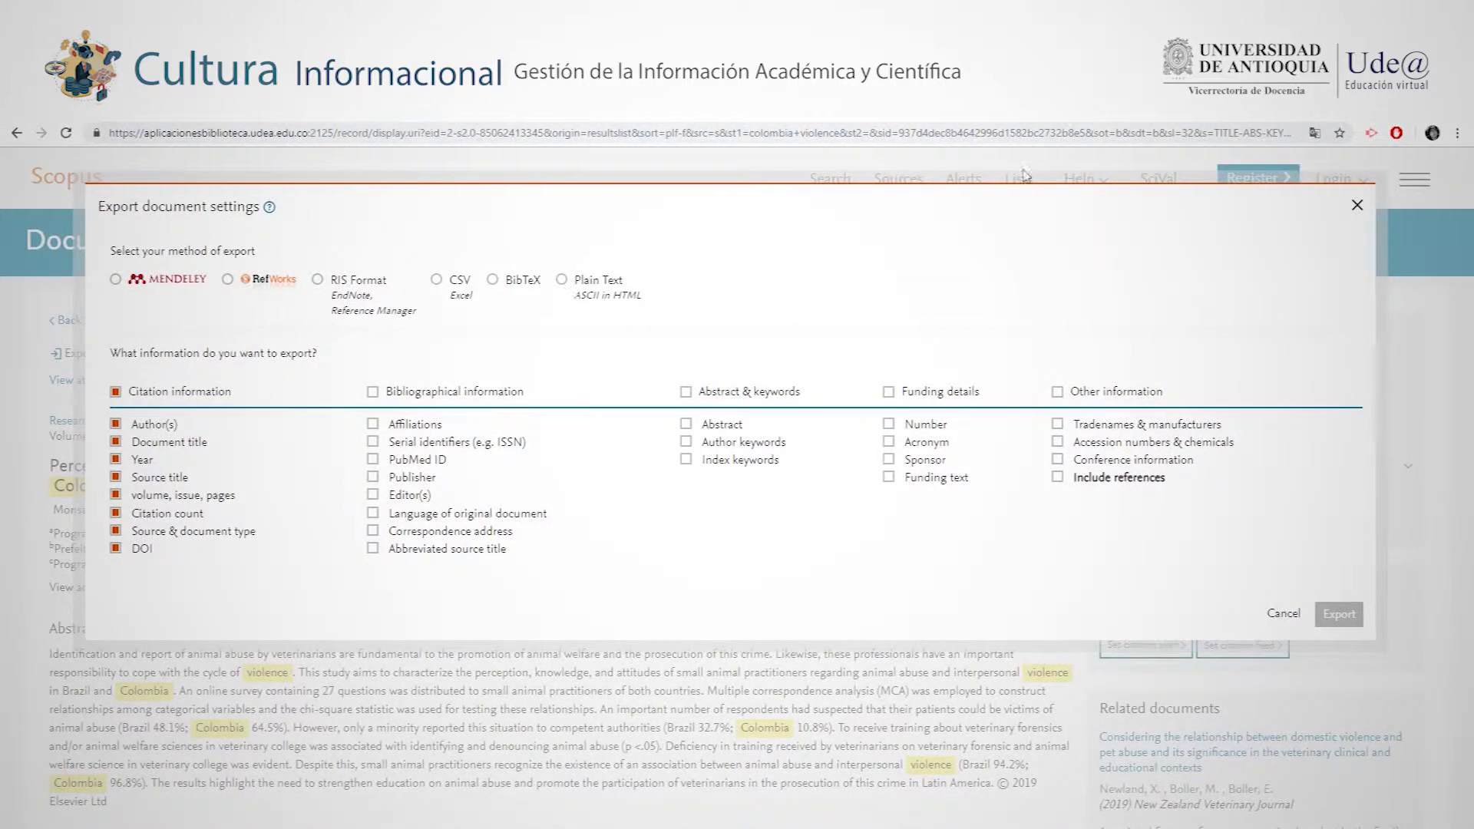
click(1357, 207)
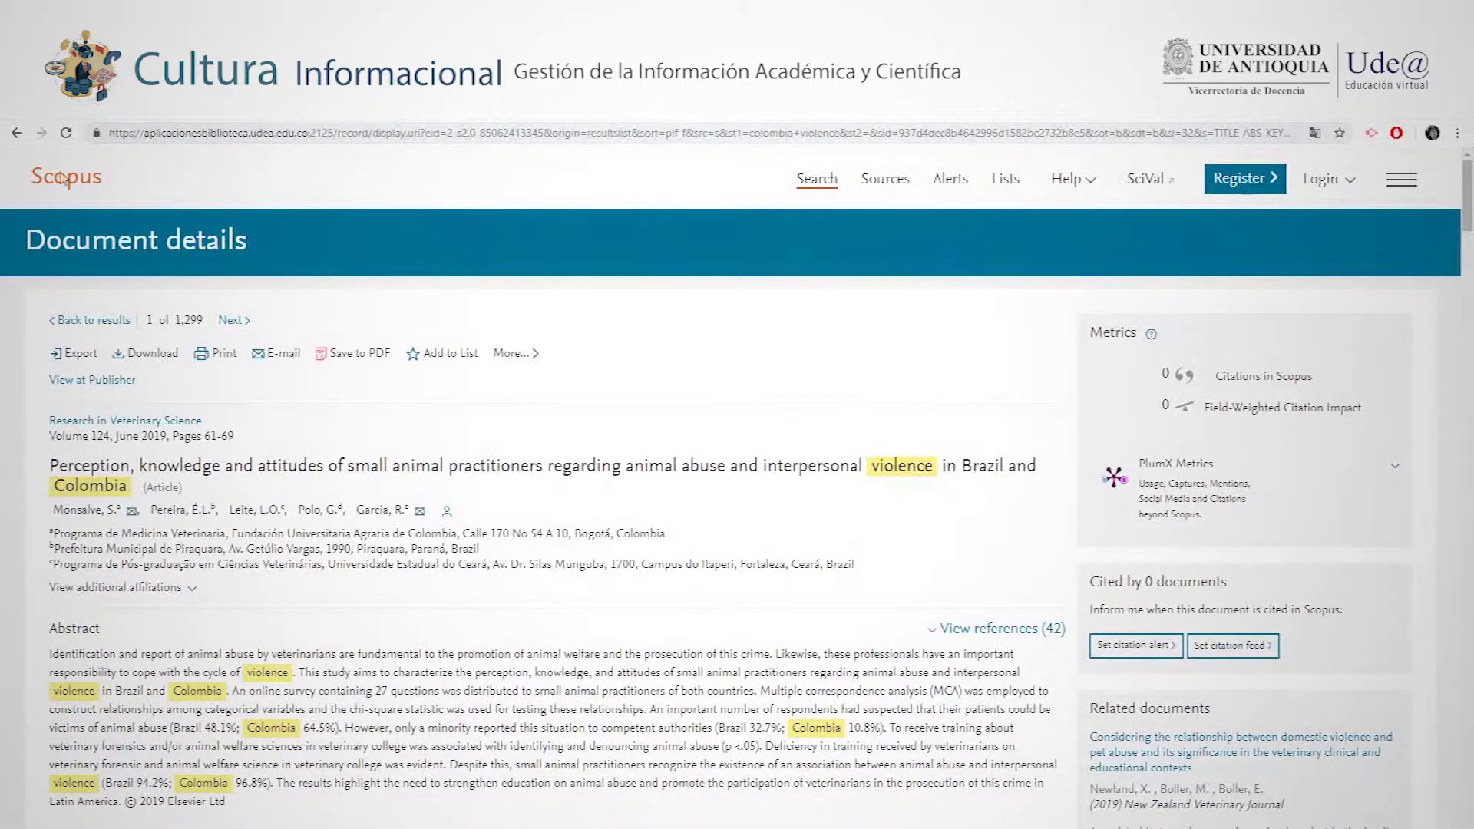
click(18, 134)
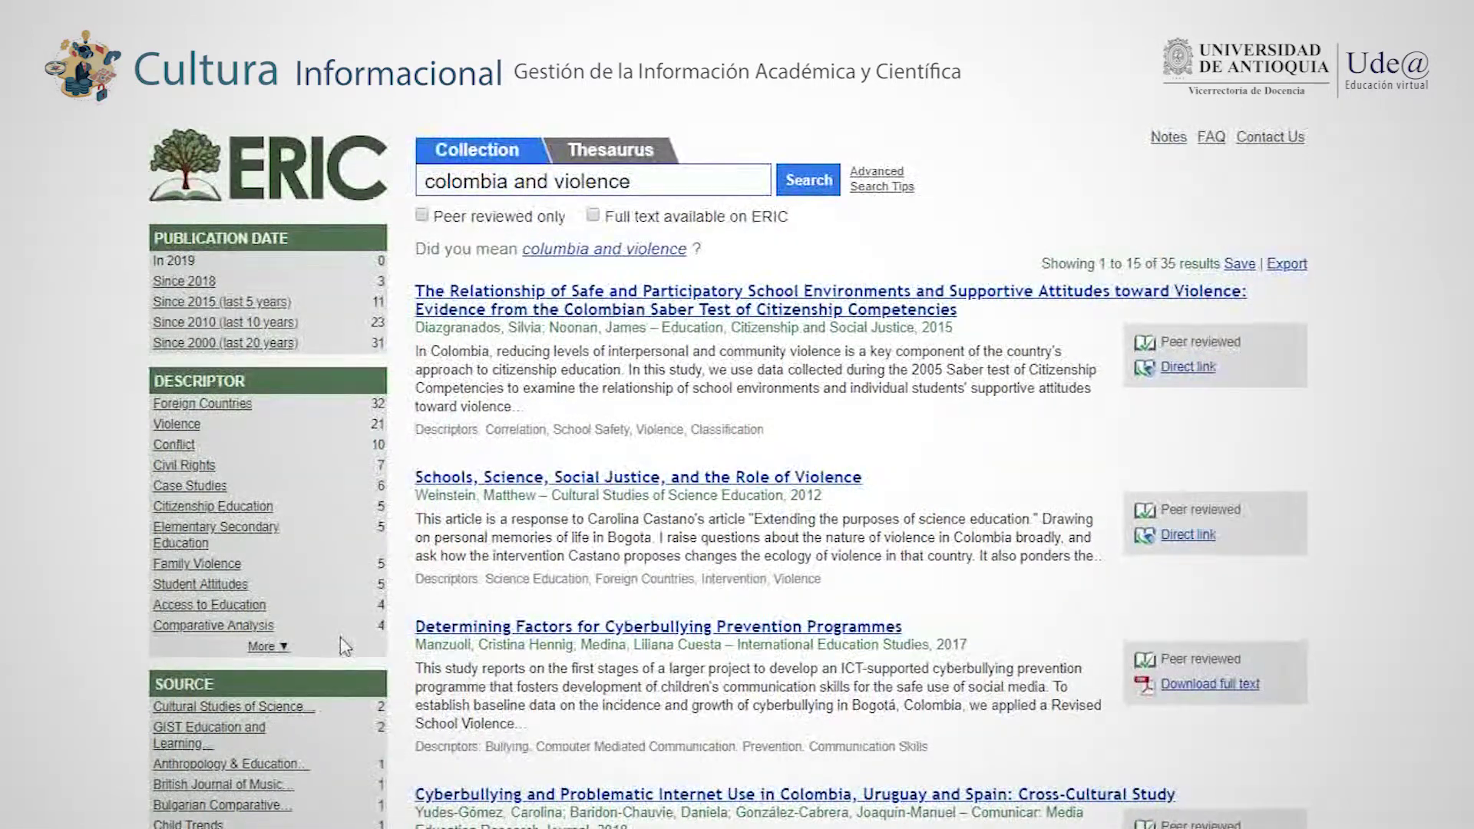
In ERIC, examine the filters for the "colombia and violence" results and limit the publication type to Journal Articles.
scroll(342, 640, down, 3)
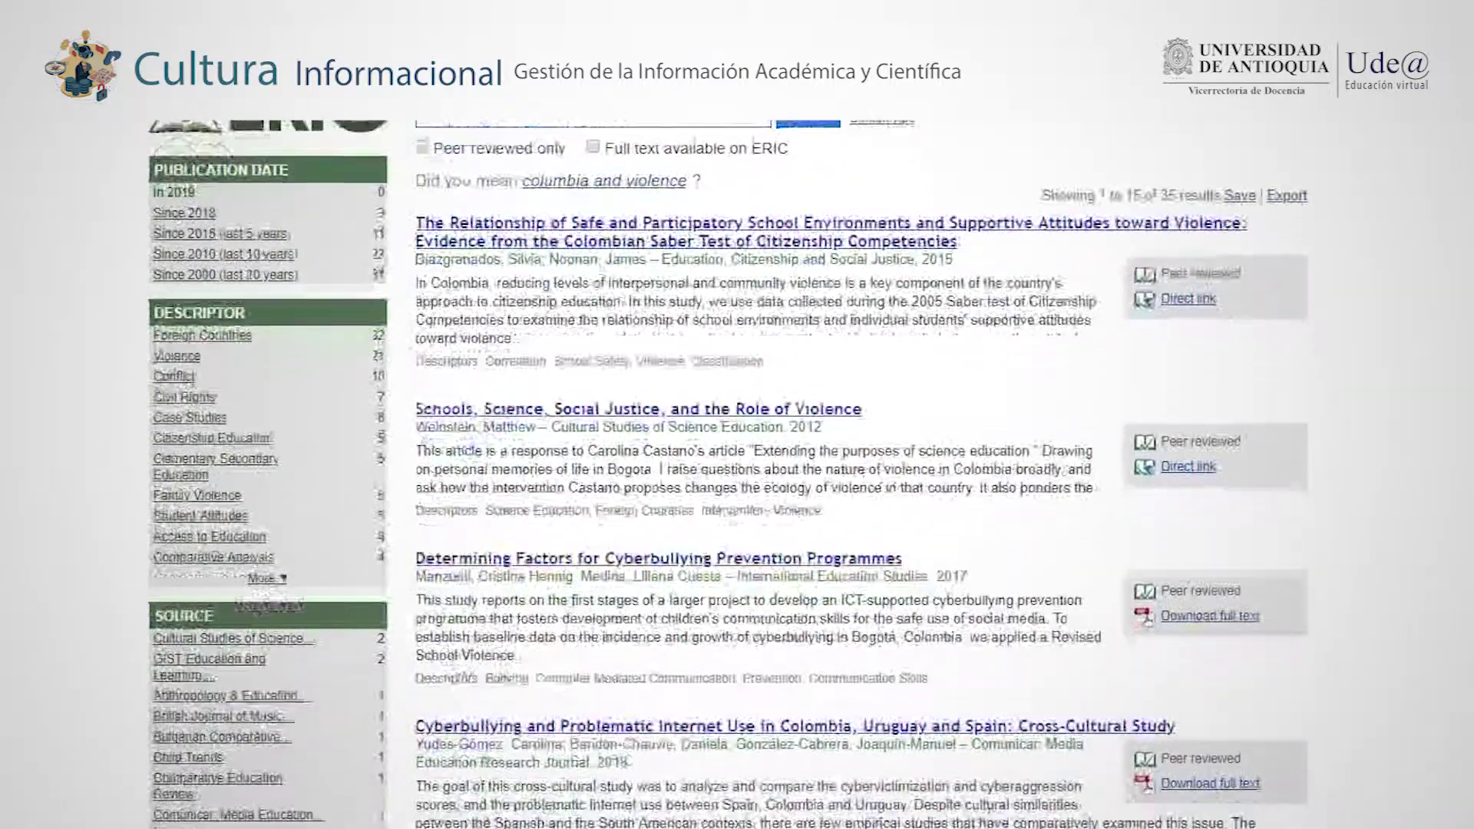
scroll(377, 436, down, 2)
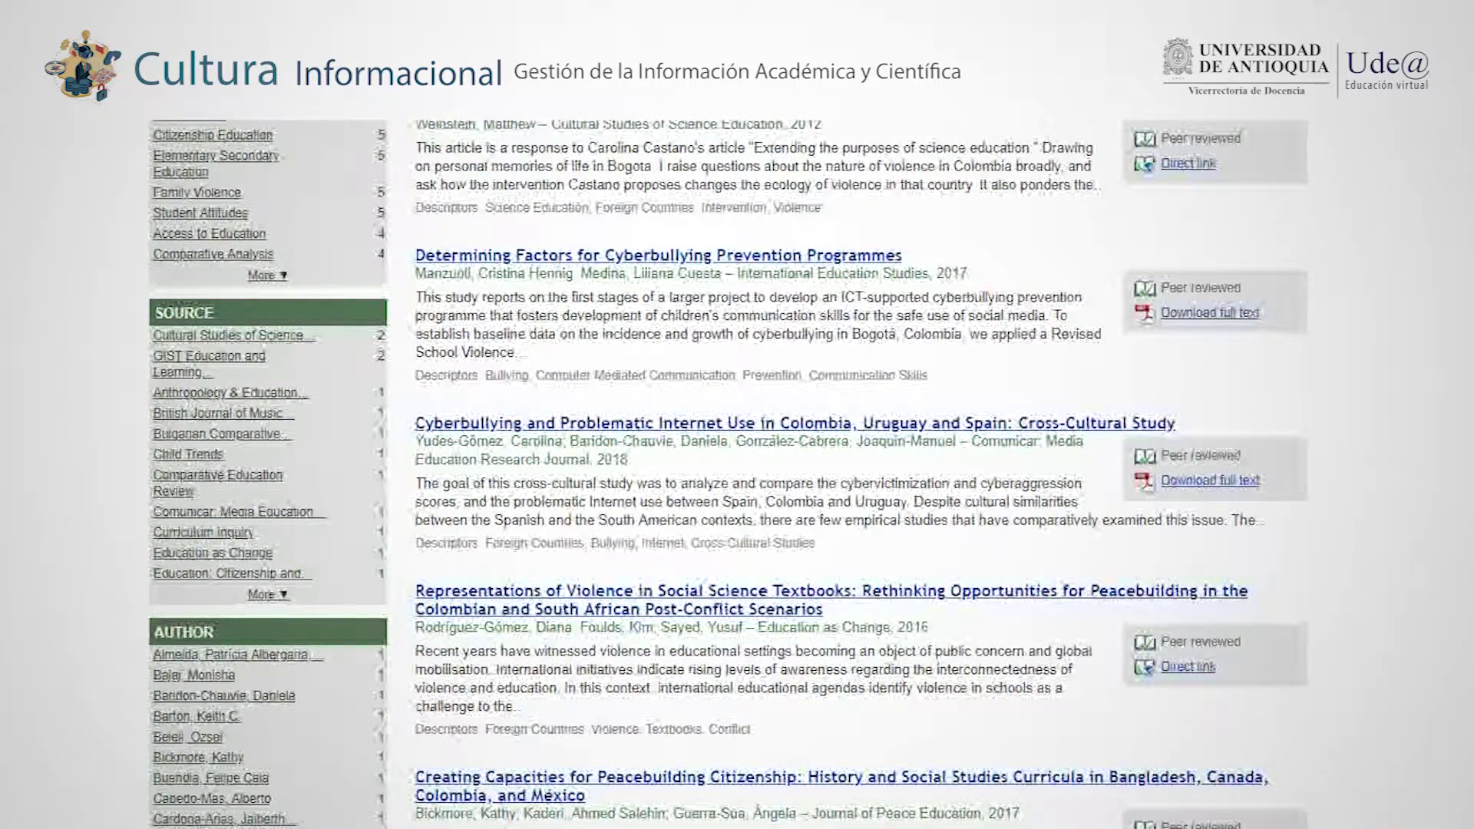
scroll(728, 474, down, 1)
scroll(728, 474, down, 2)
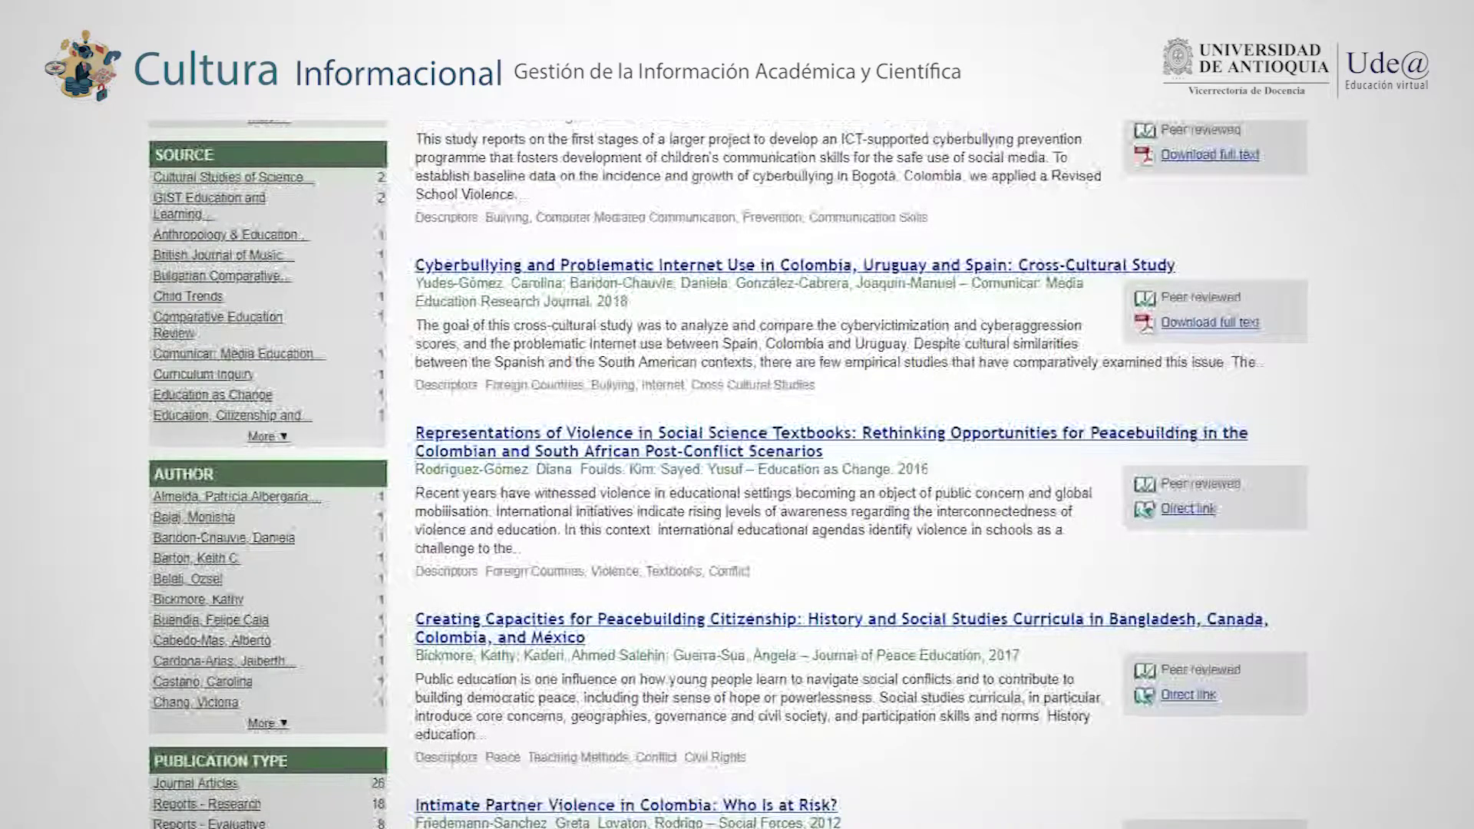
scroll(1453, 463, down, 3)
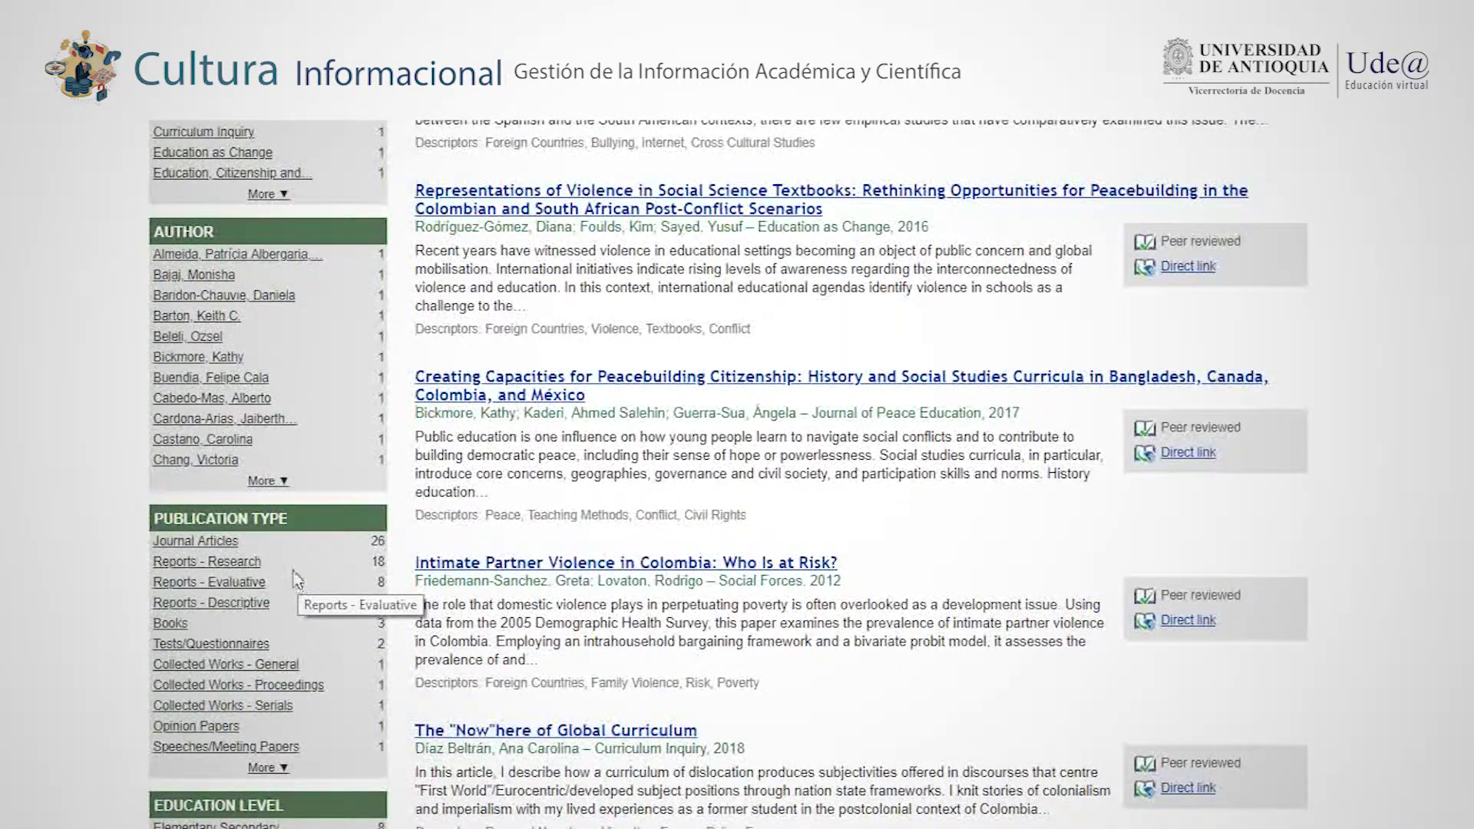
click(217, 549)
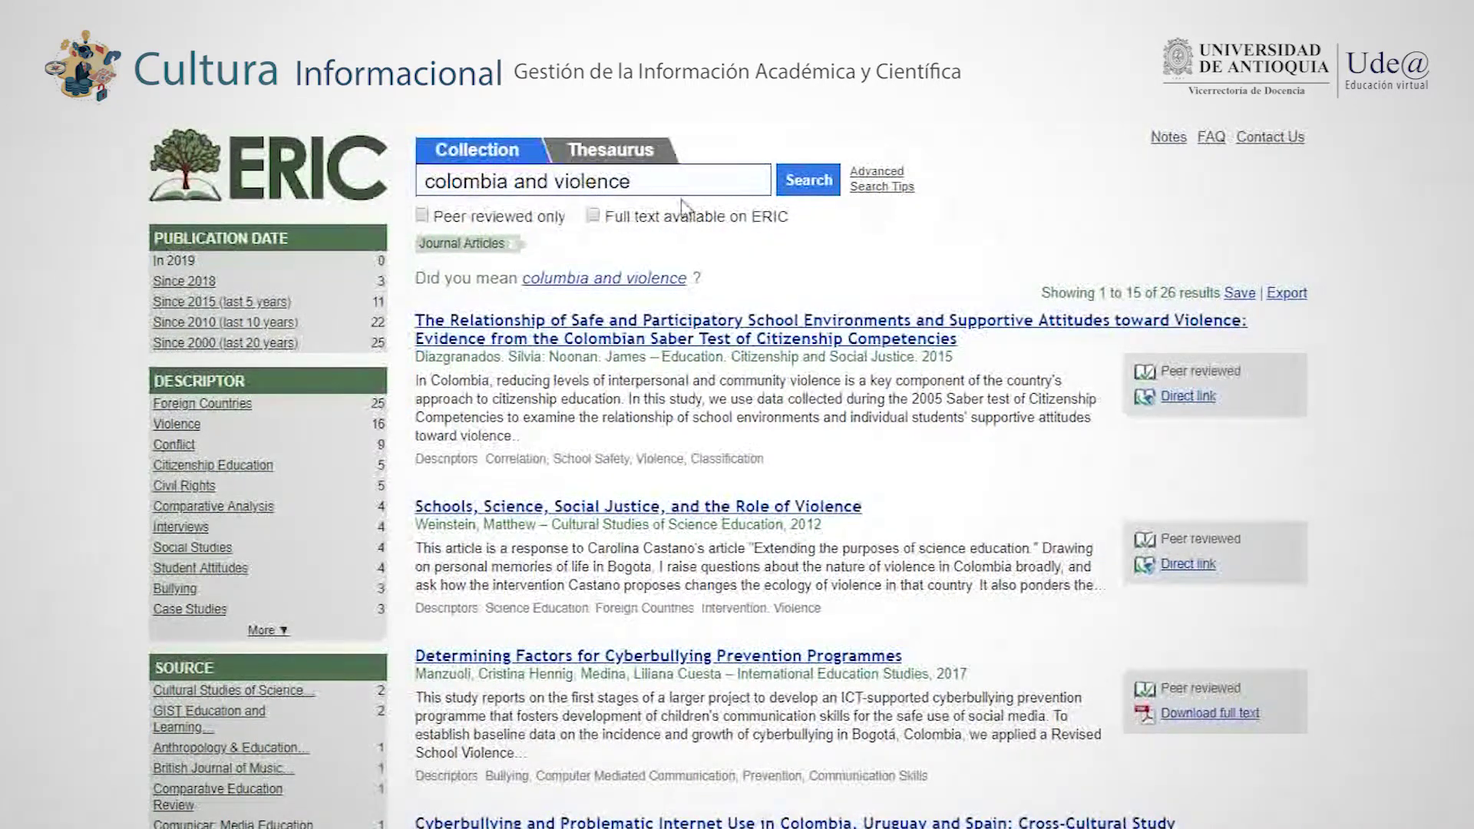
drag(426, 182, 634, 182)
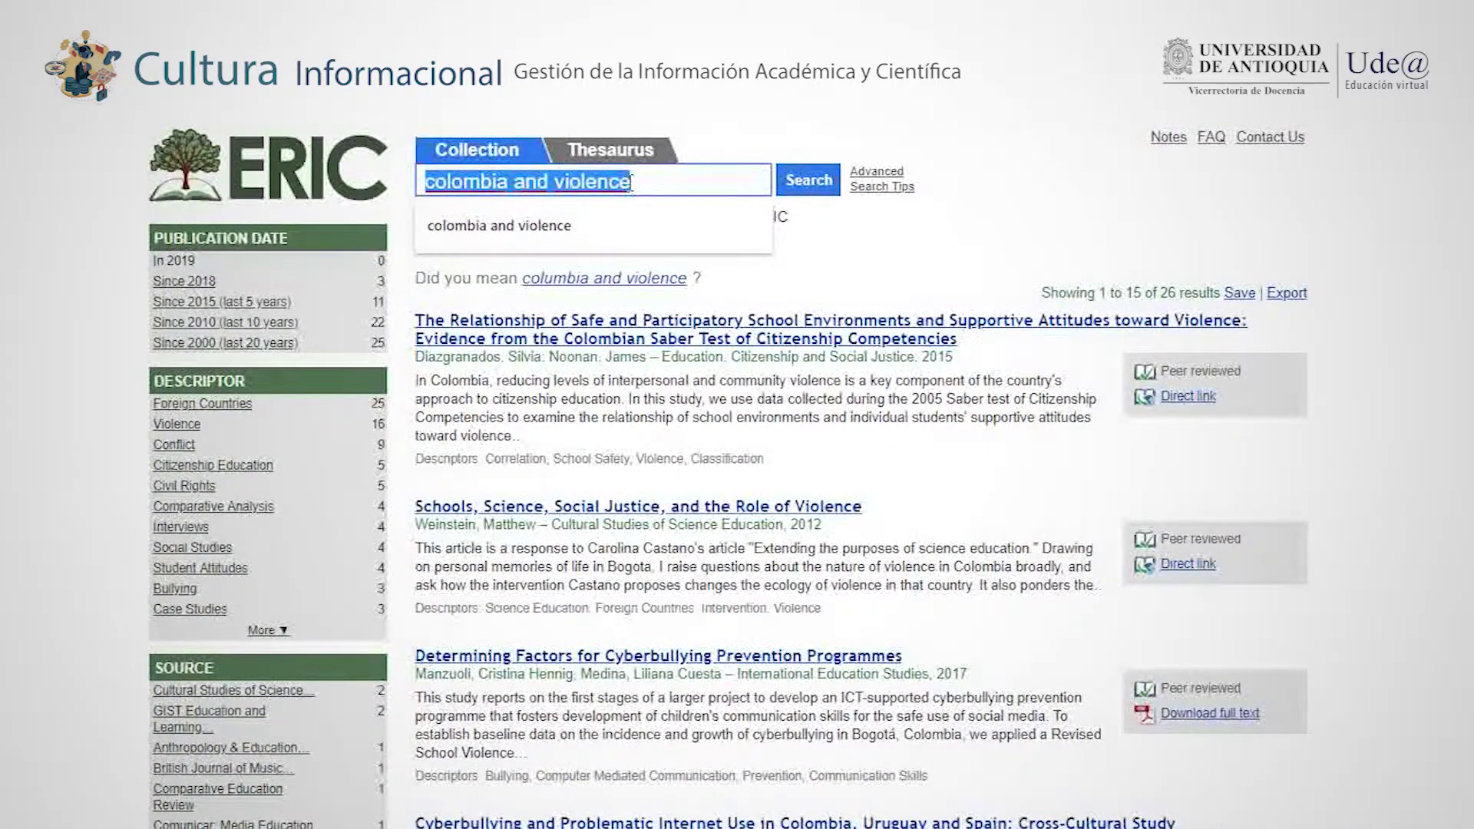
click(639, 182)
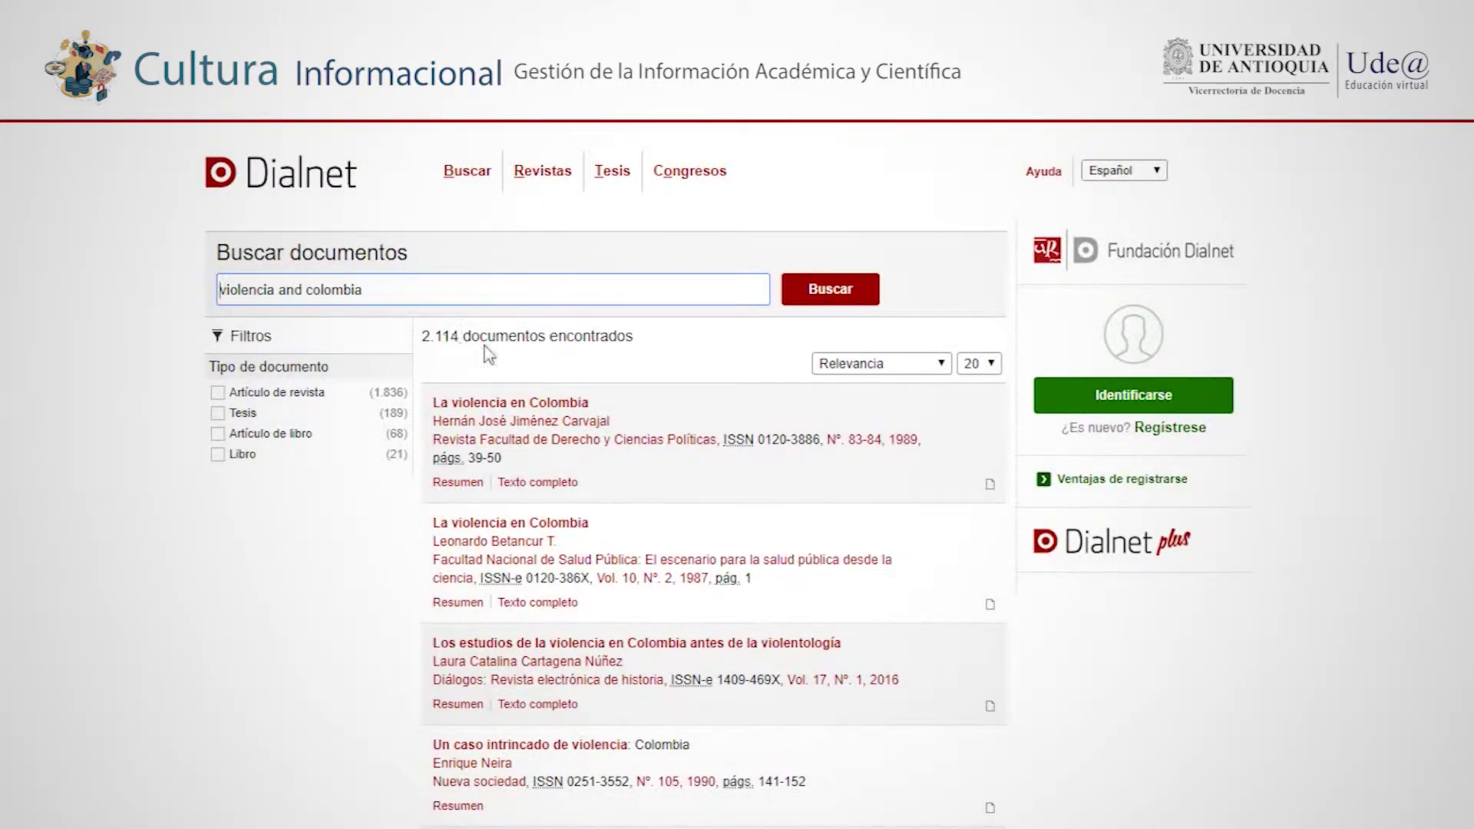
In Dialnet, filter the "violencia and colombia" results by document type Artículo de revista and view the sort order options.
click(274, 397)
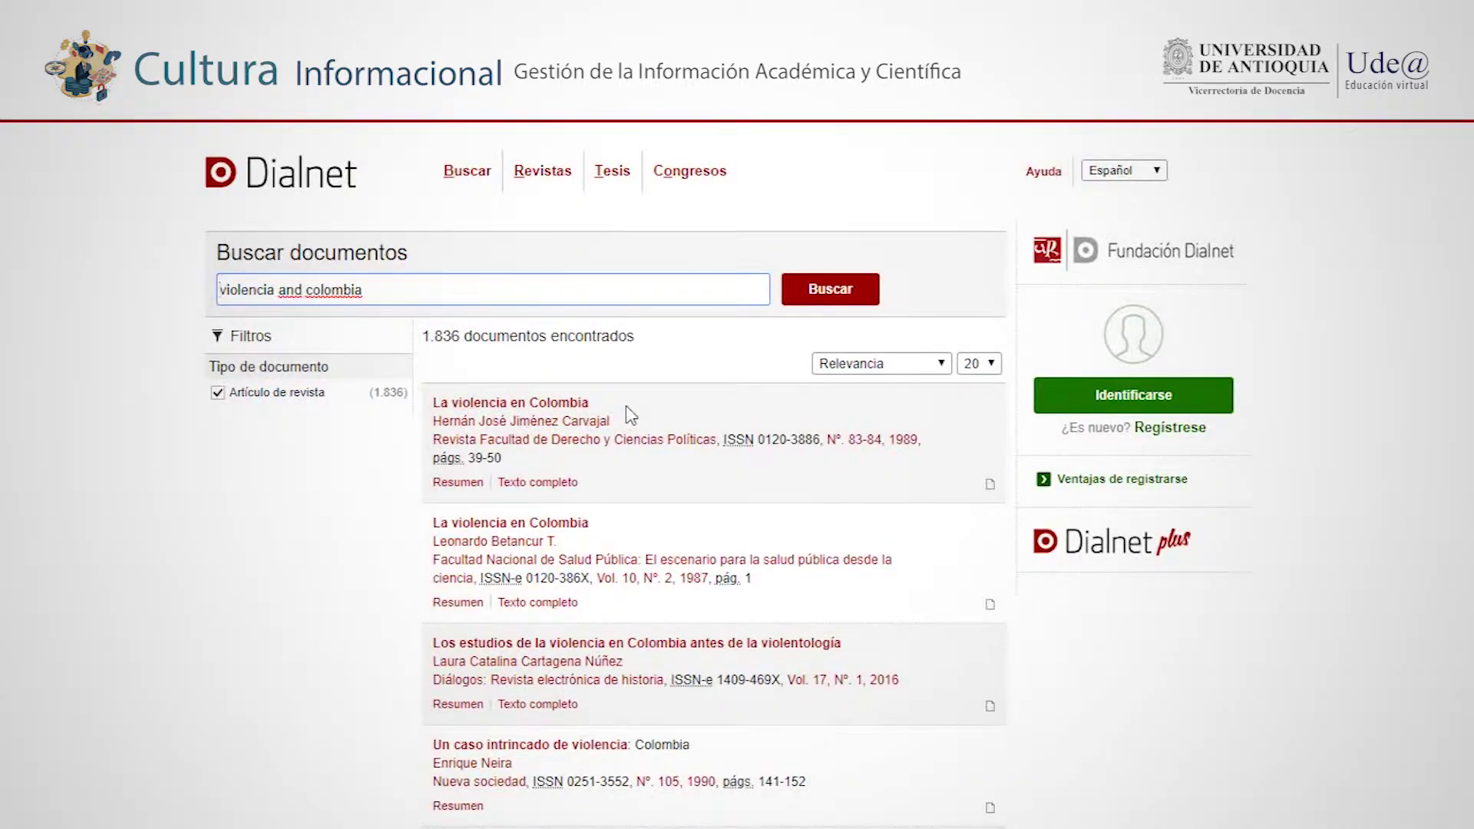
click(941, 364)
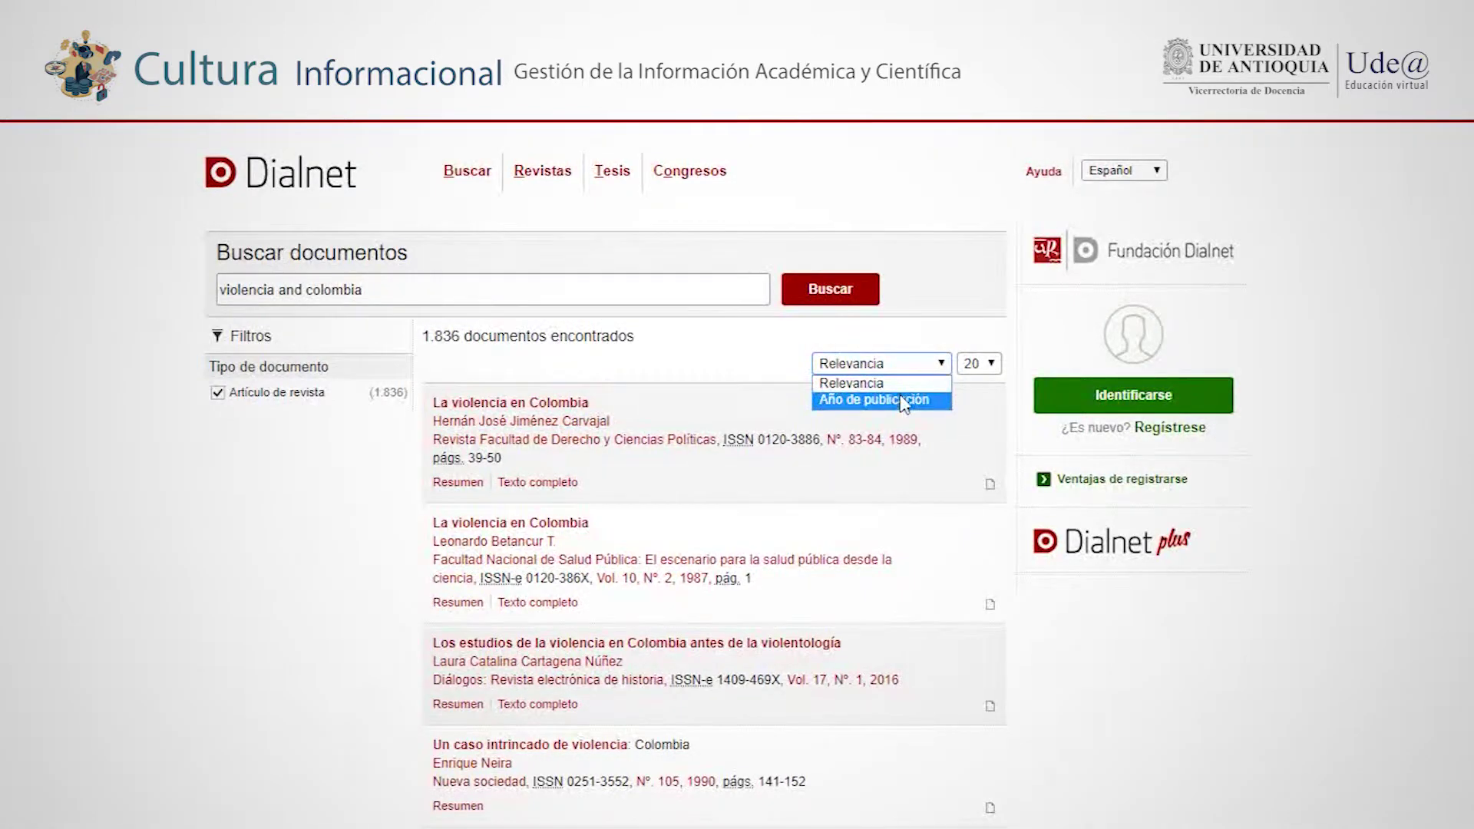
click(606, 188)
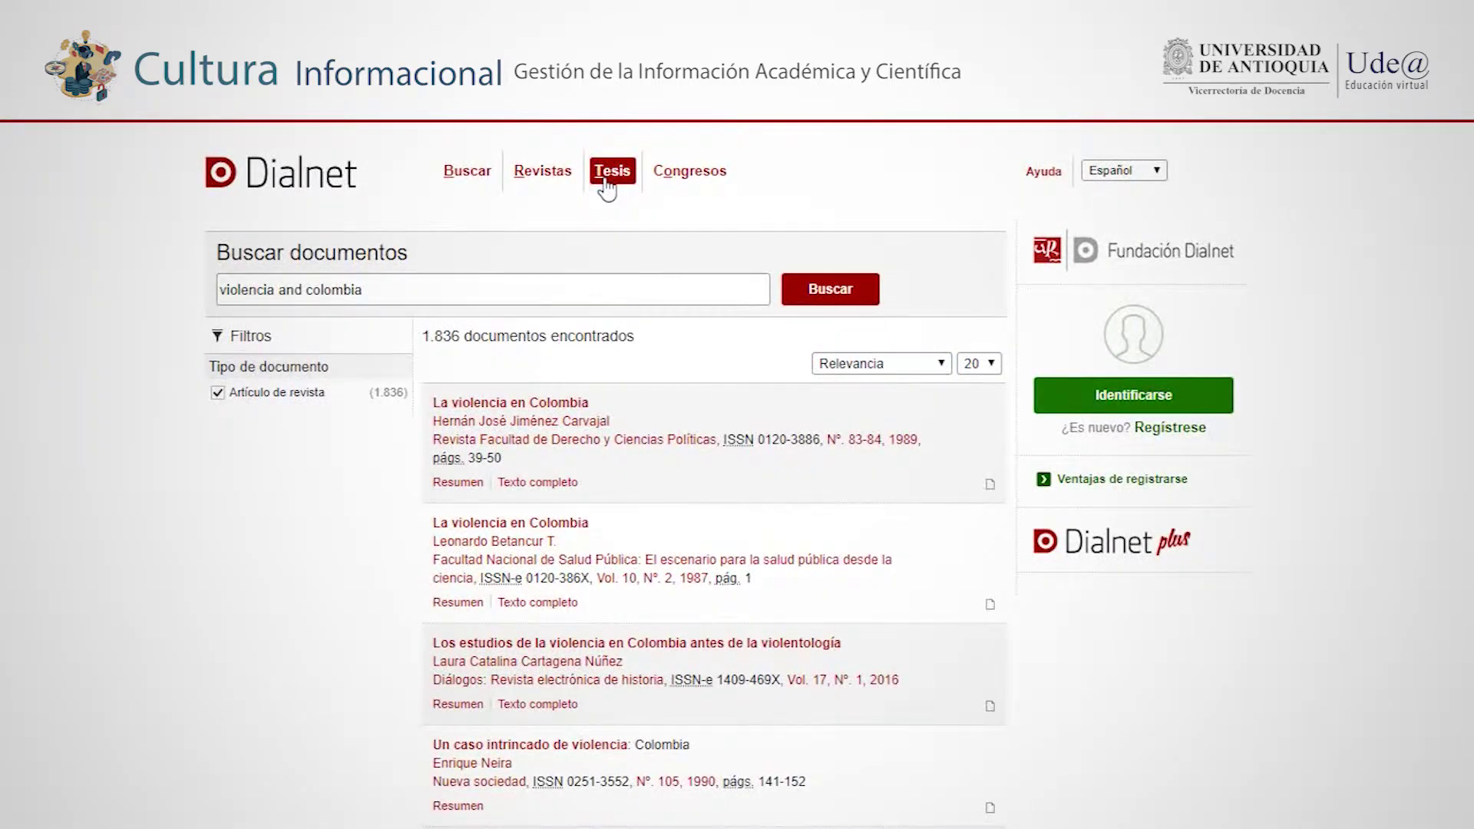
Open the doctoral thesis search page, view its search suggestions and return to the general document search.
click(607, 188)
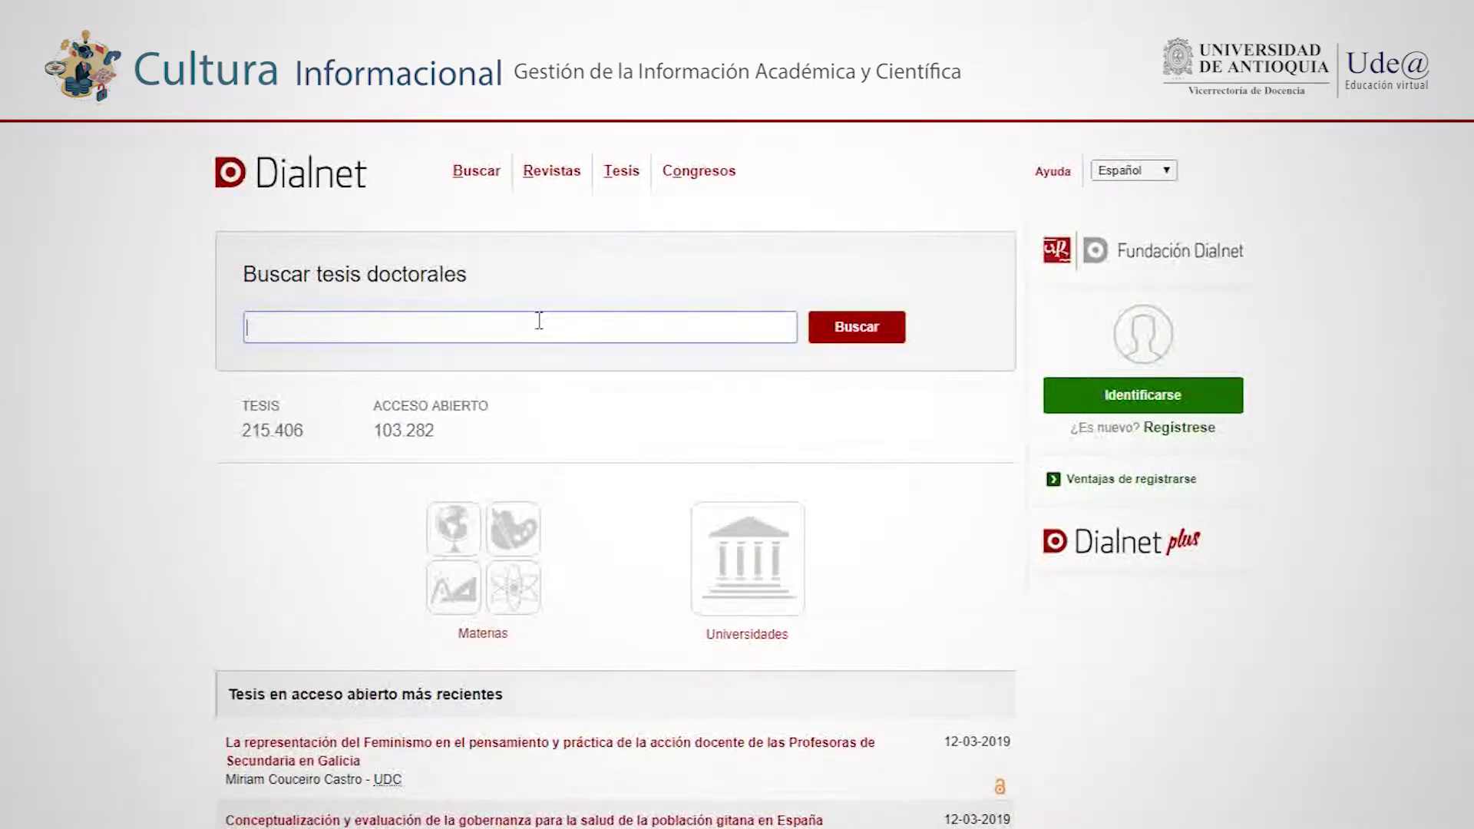
click(539, 322)
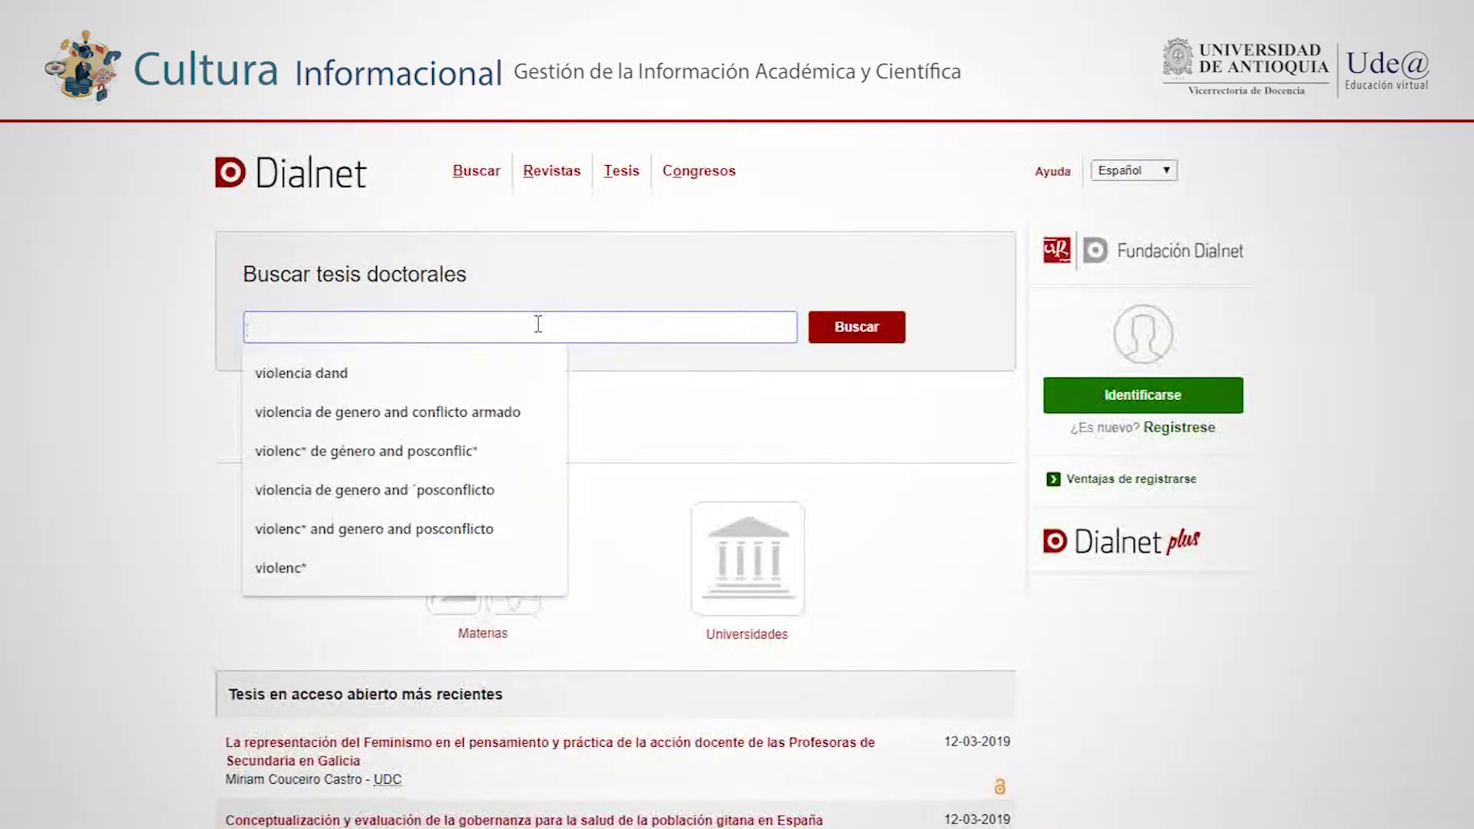
click(596, 304)
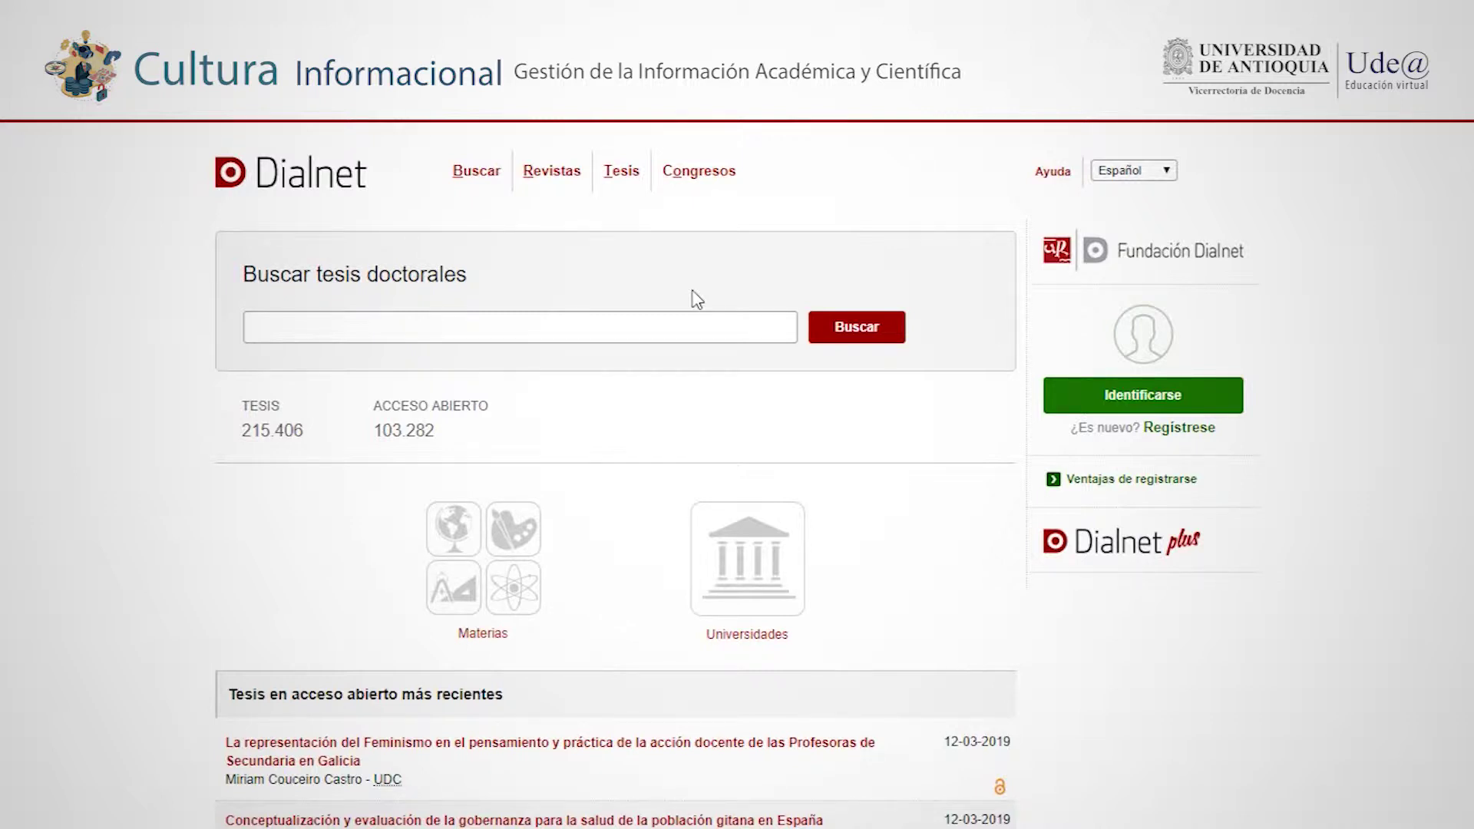
click(485, 184)
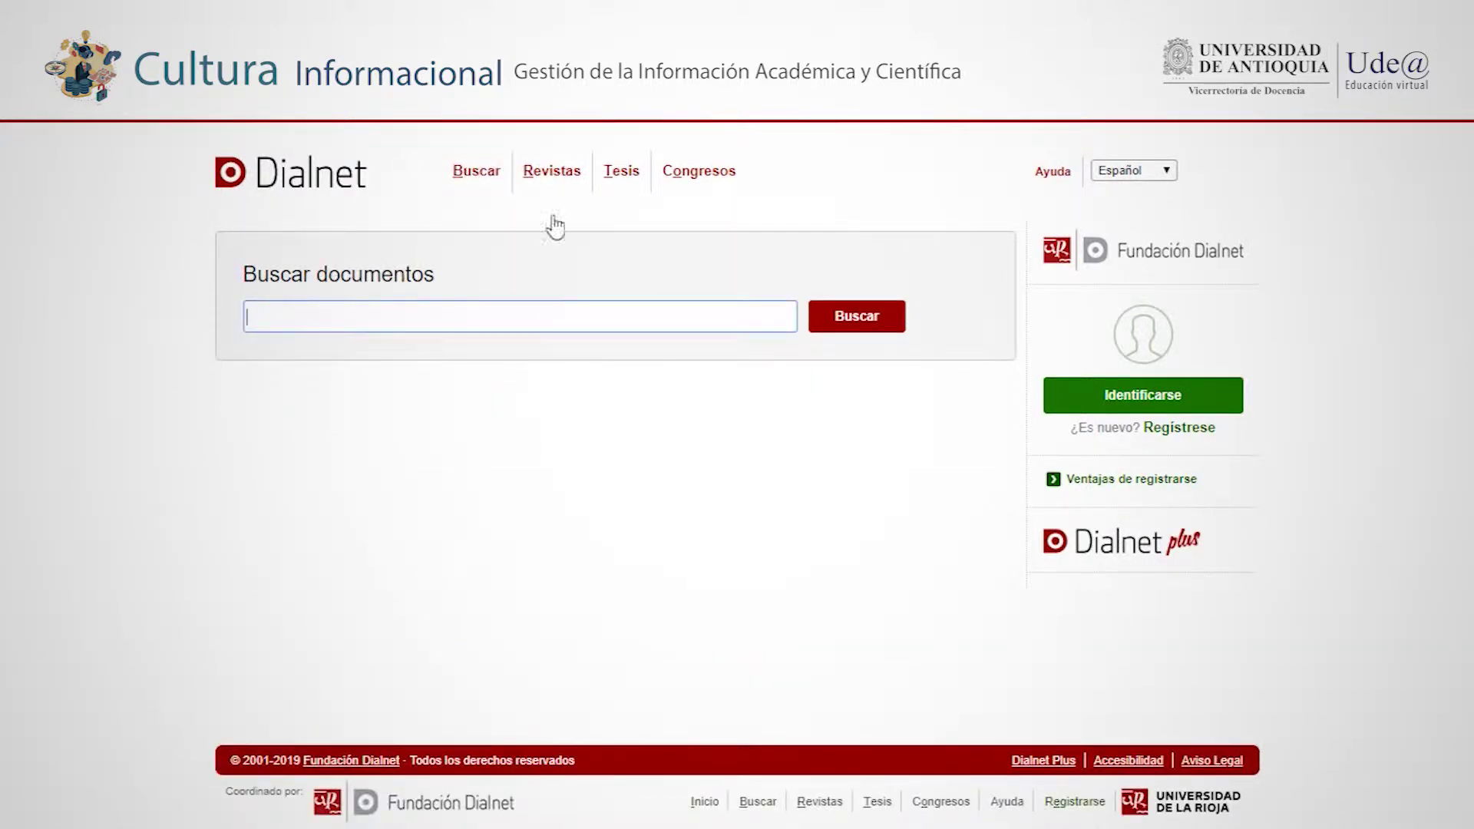
click(544, 318)
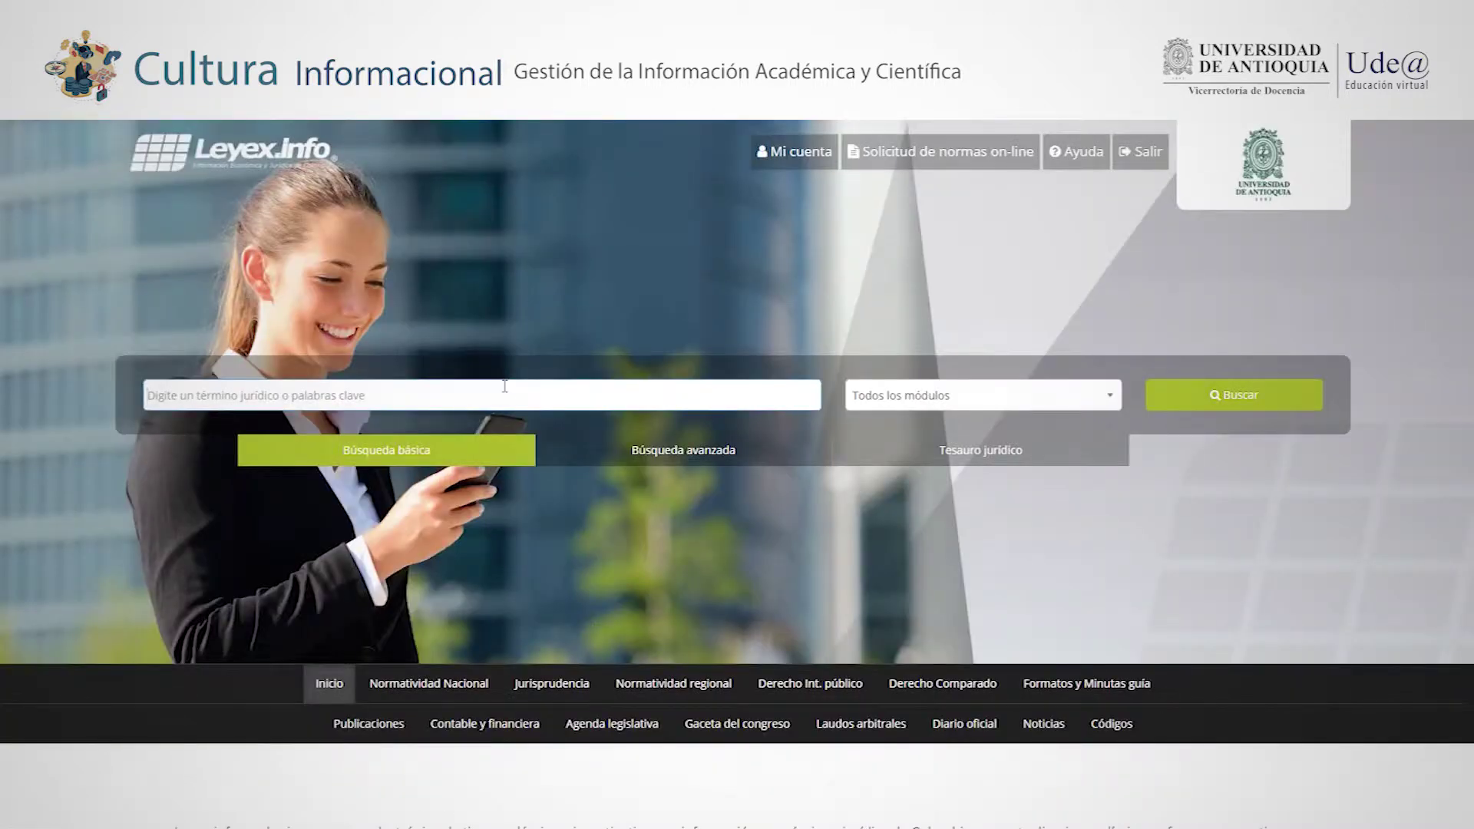
In Leyex.Info, enter "violencia" as the search term, pick the suggestion "Violencia familiar" and run the search in all modules.
click(504, 387)
text(v)
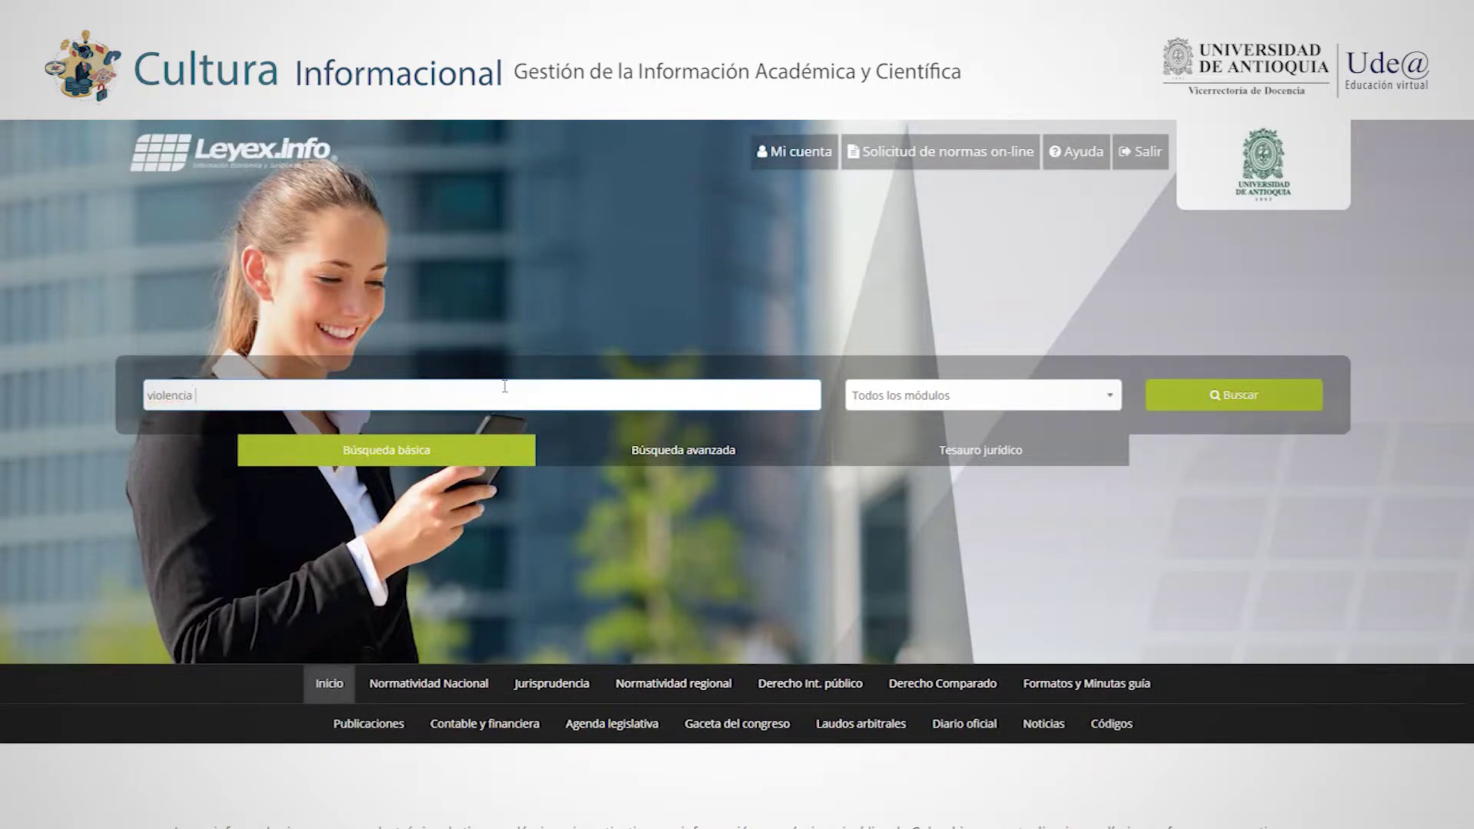
text(iolencia)
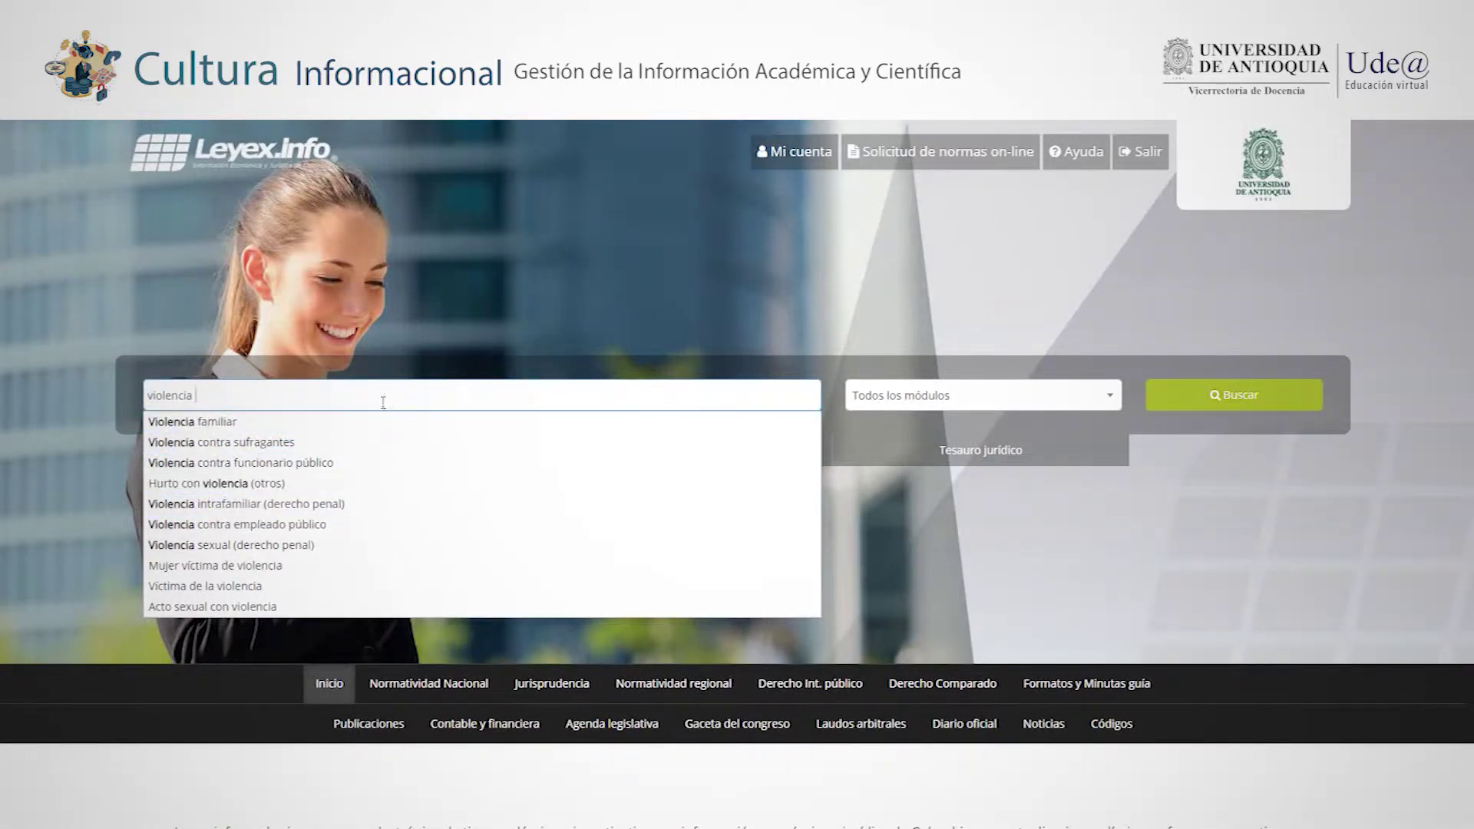
click(354, 424)
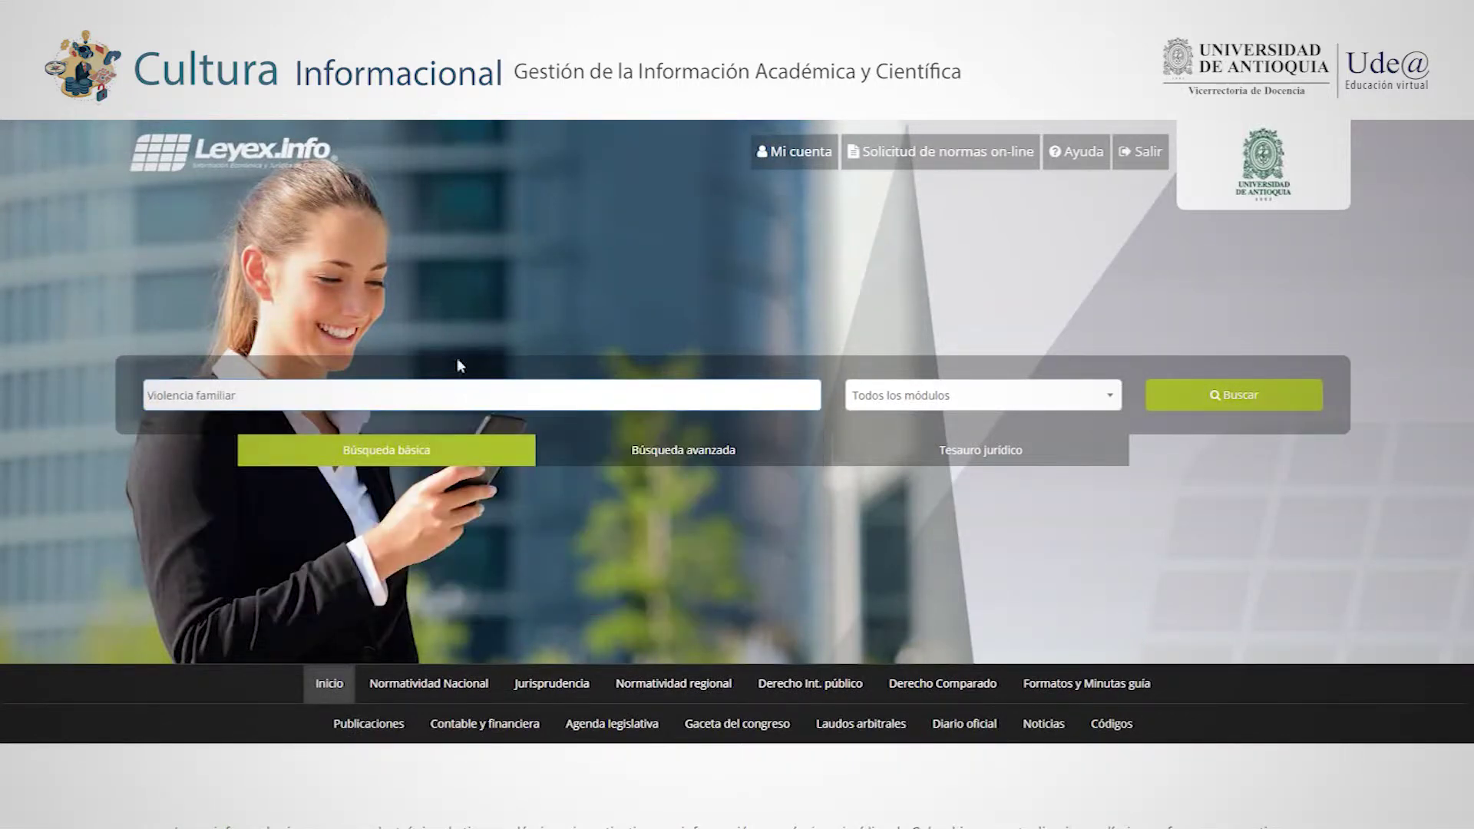
key(Return)
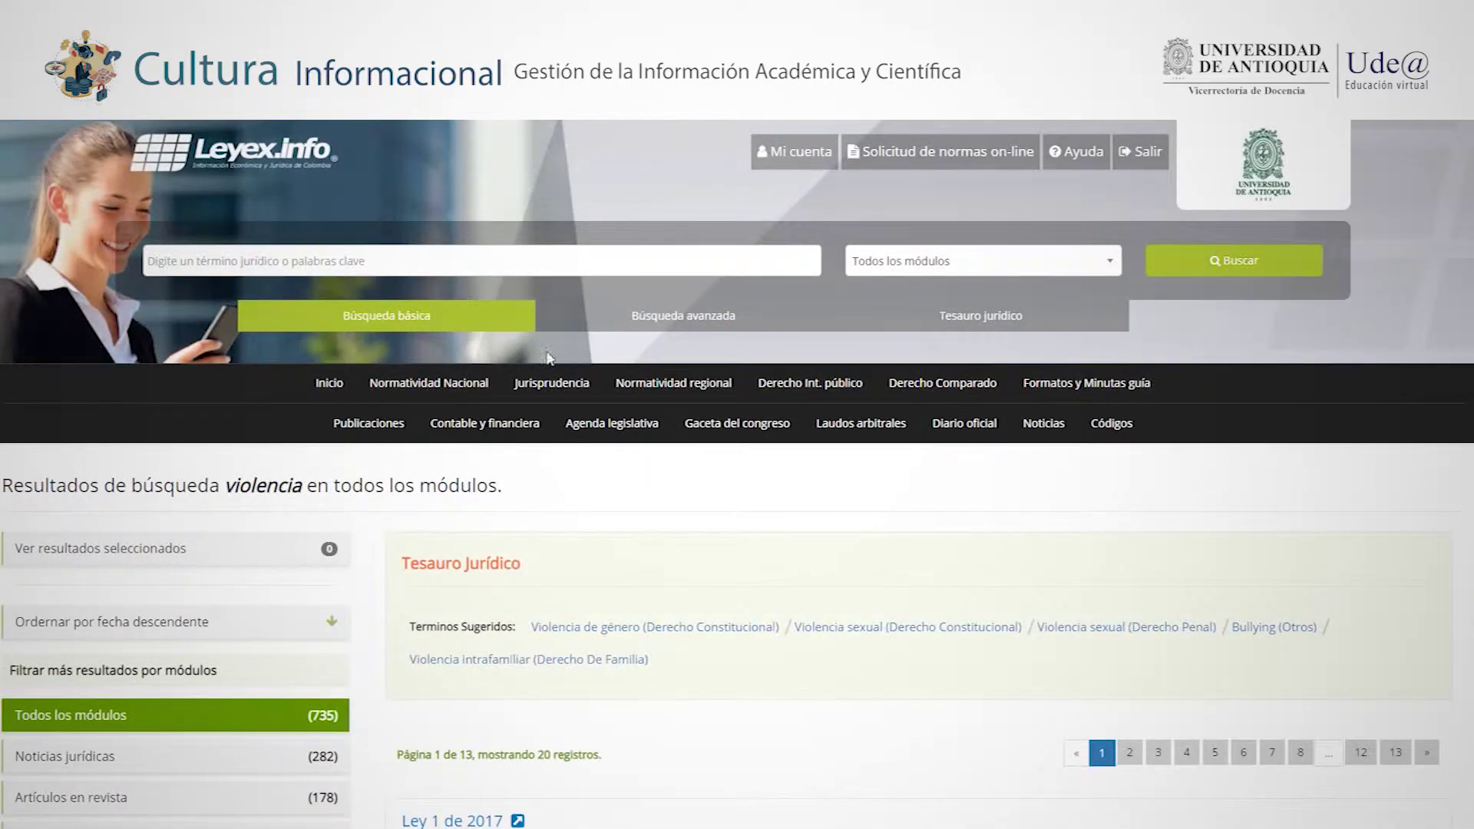
Examine the search results for "violencia", including the suggested thesaurus terms, the module filters and the listed legal documents.
scroll(1438, 221, down, 10)
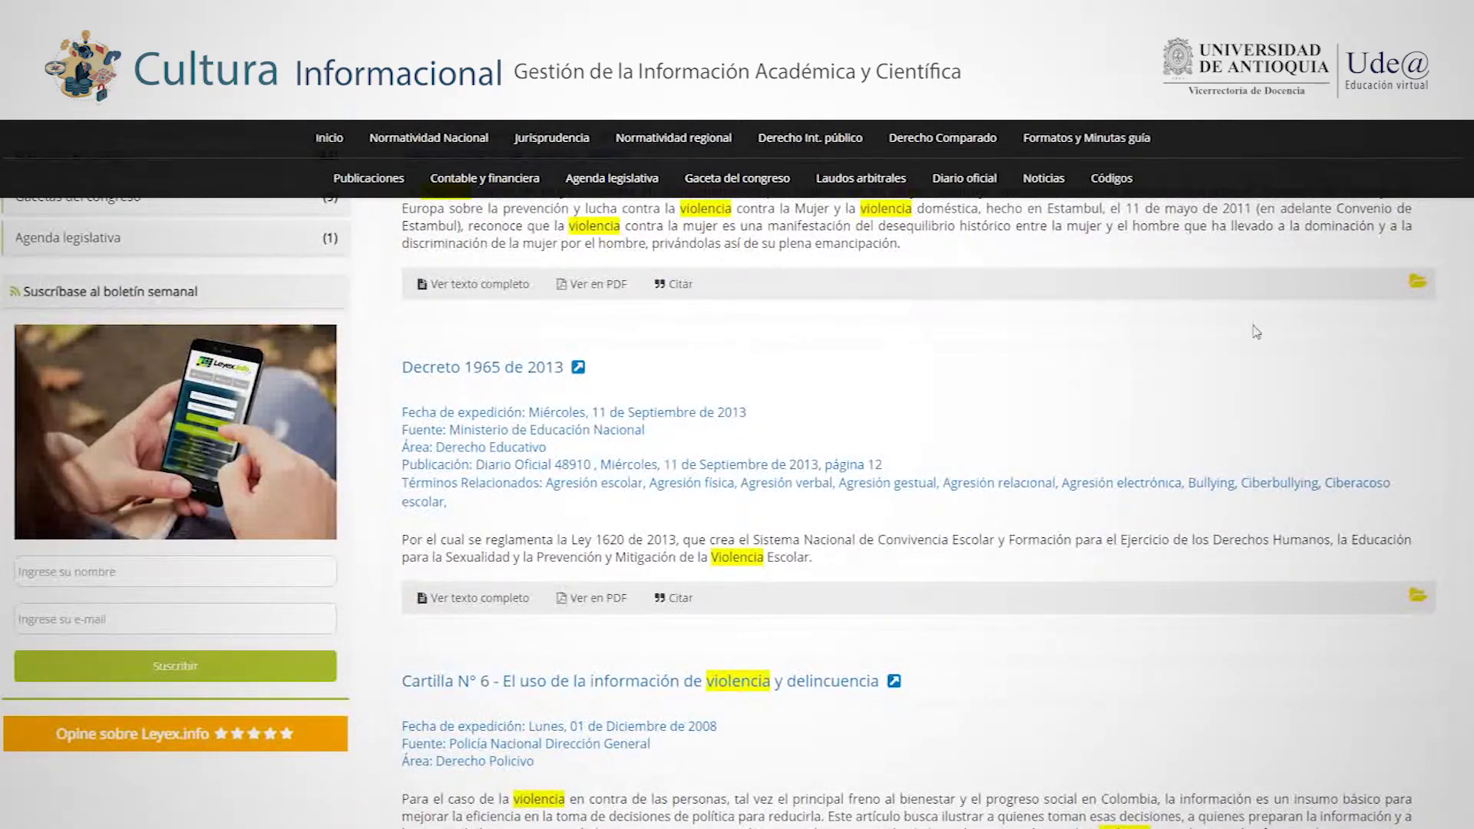
scroll(737, 491, up, 7)
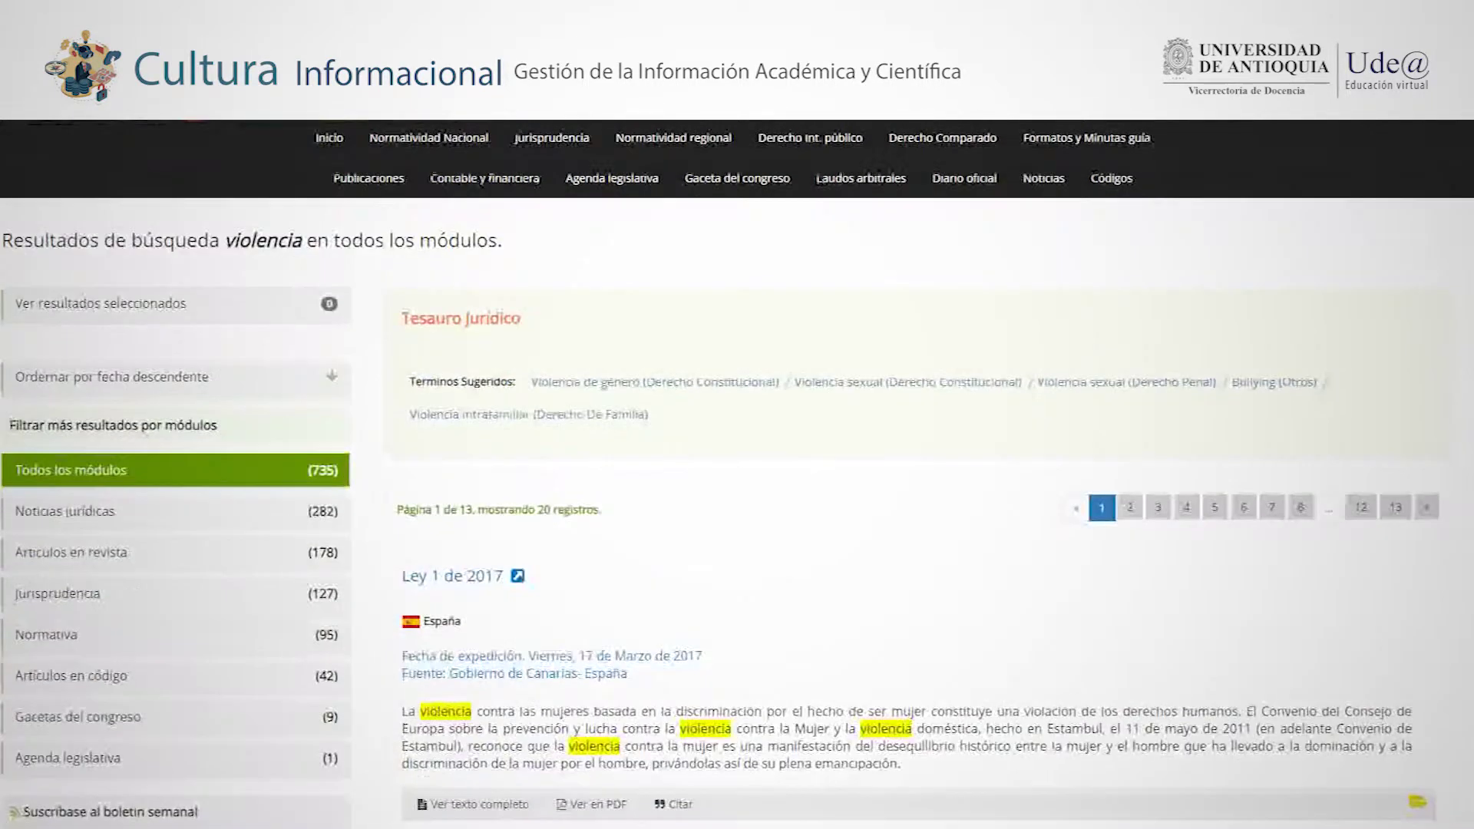
scroll(737, 491, up, 1)
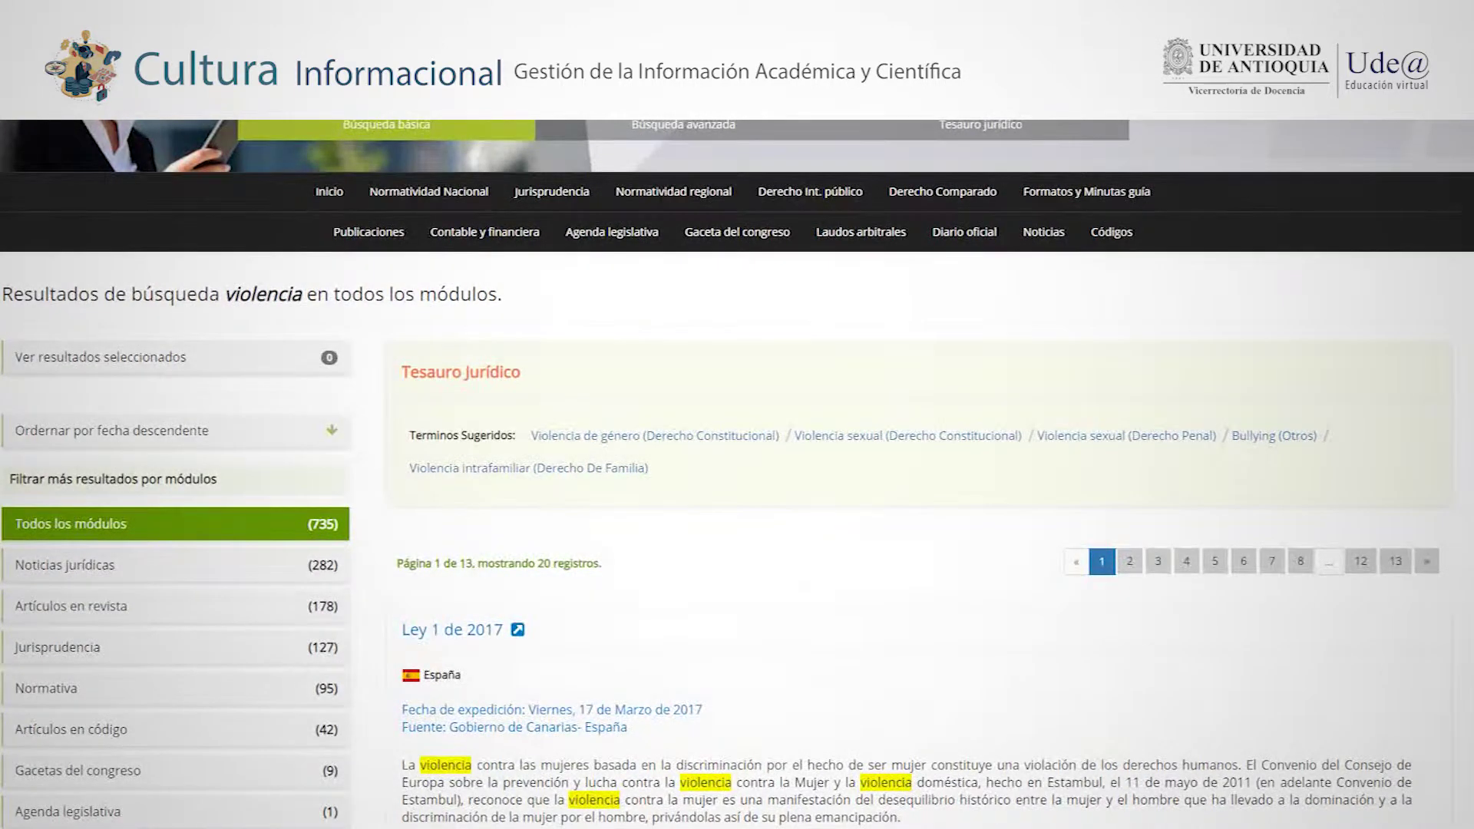
scroll(737, 461, down, 3)
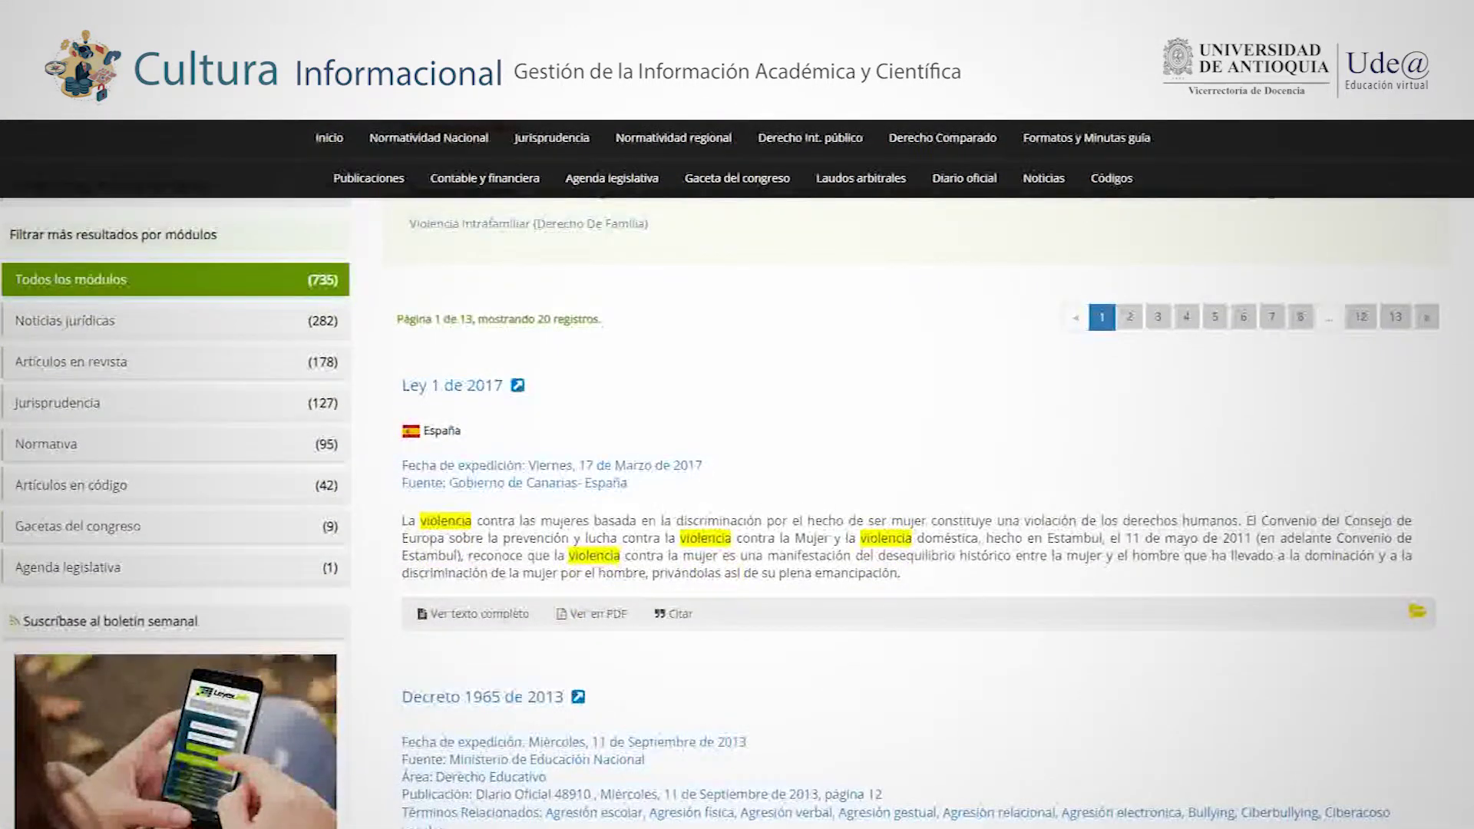
scroll(736, 461, down, 1)
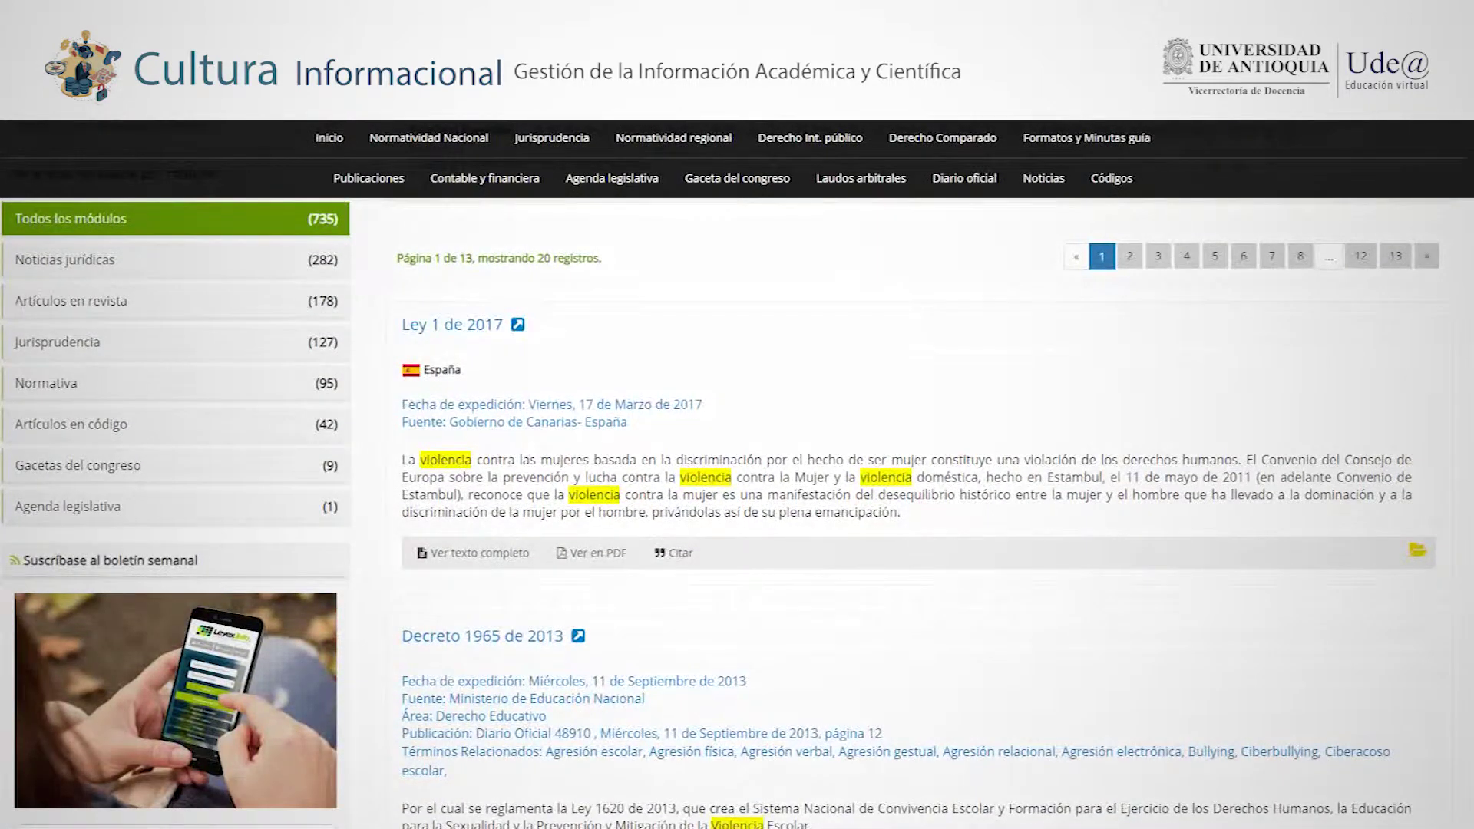
scroll(731, 459, up, 6)
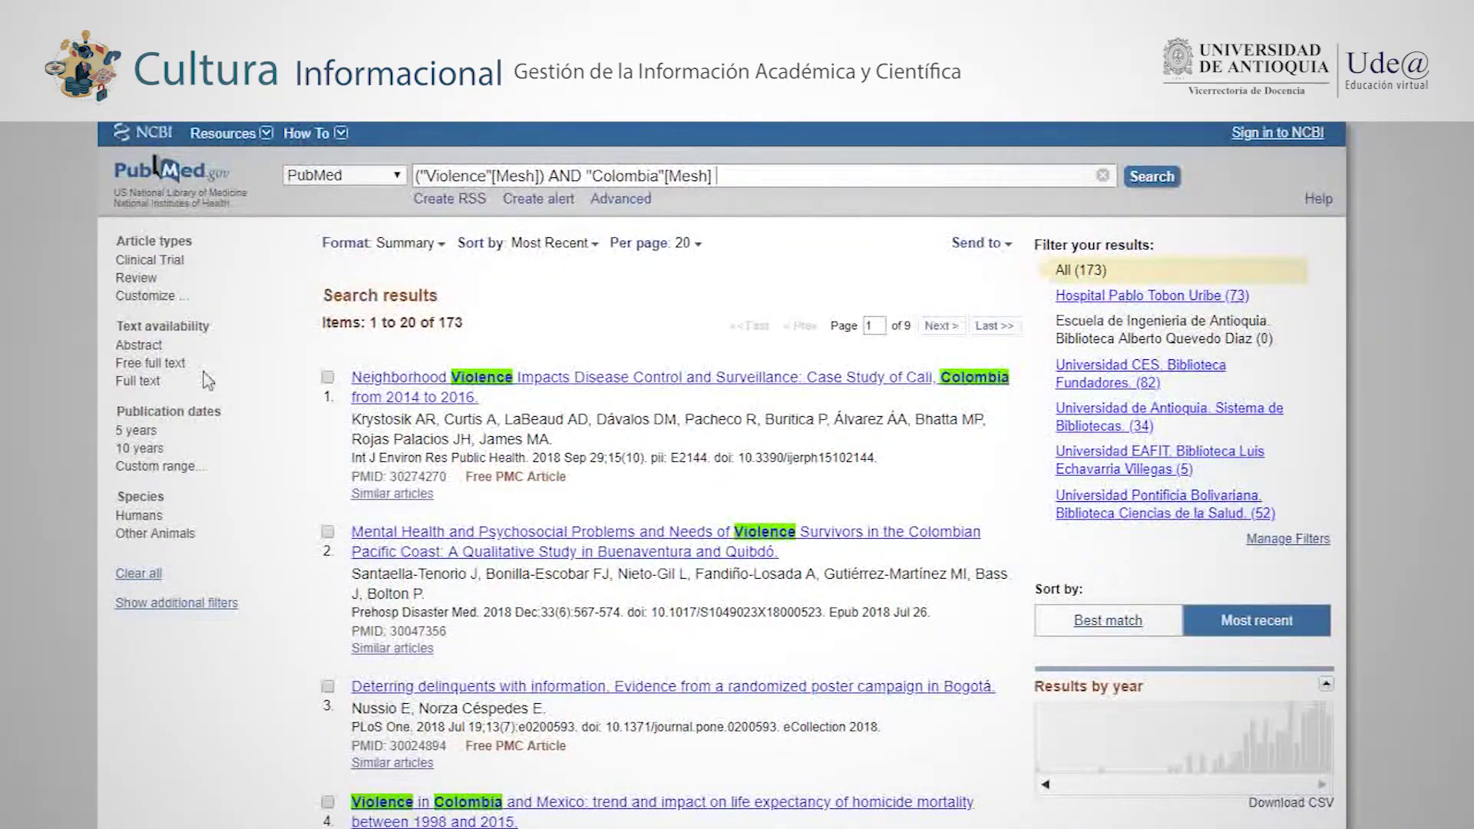
In PubMed, add Meta-Analysis to the listed article types and filter the violence and Colombia results by Review and Clinical Trial.
click(167, 301)
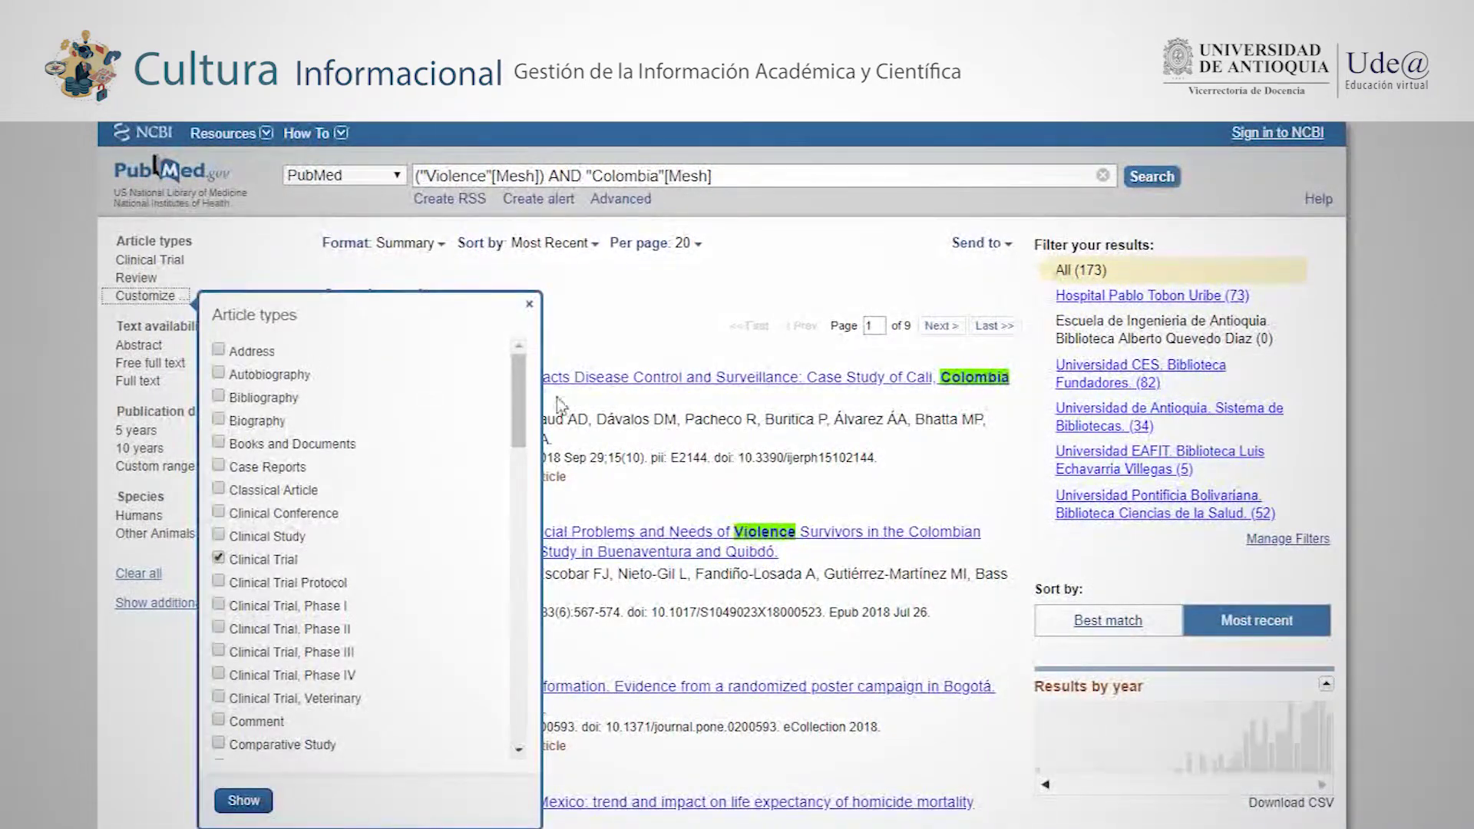
drag(518, 419, 512, 525)
scroll(513, 524, down, 5)
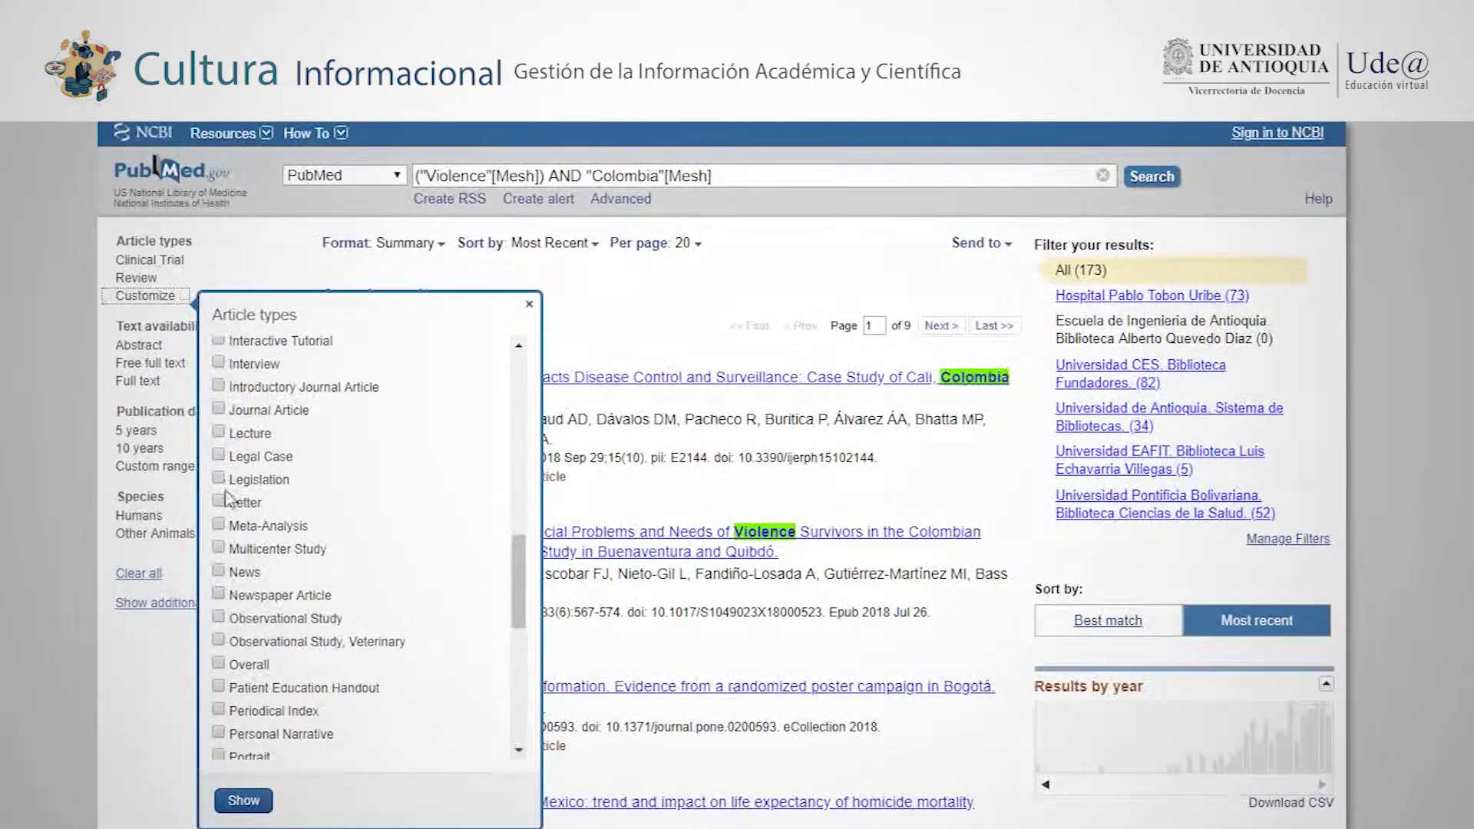
click(219, 525)
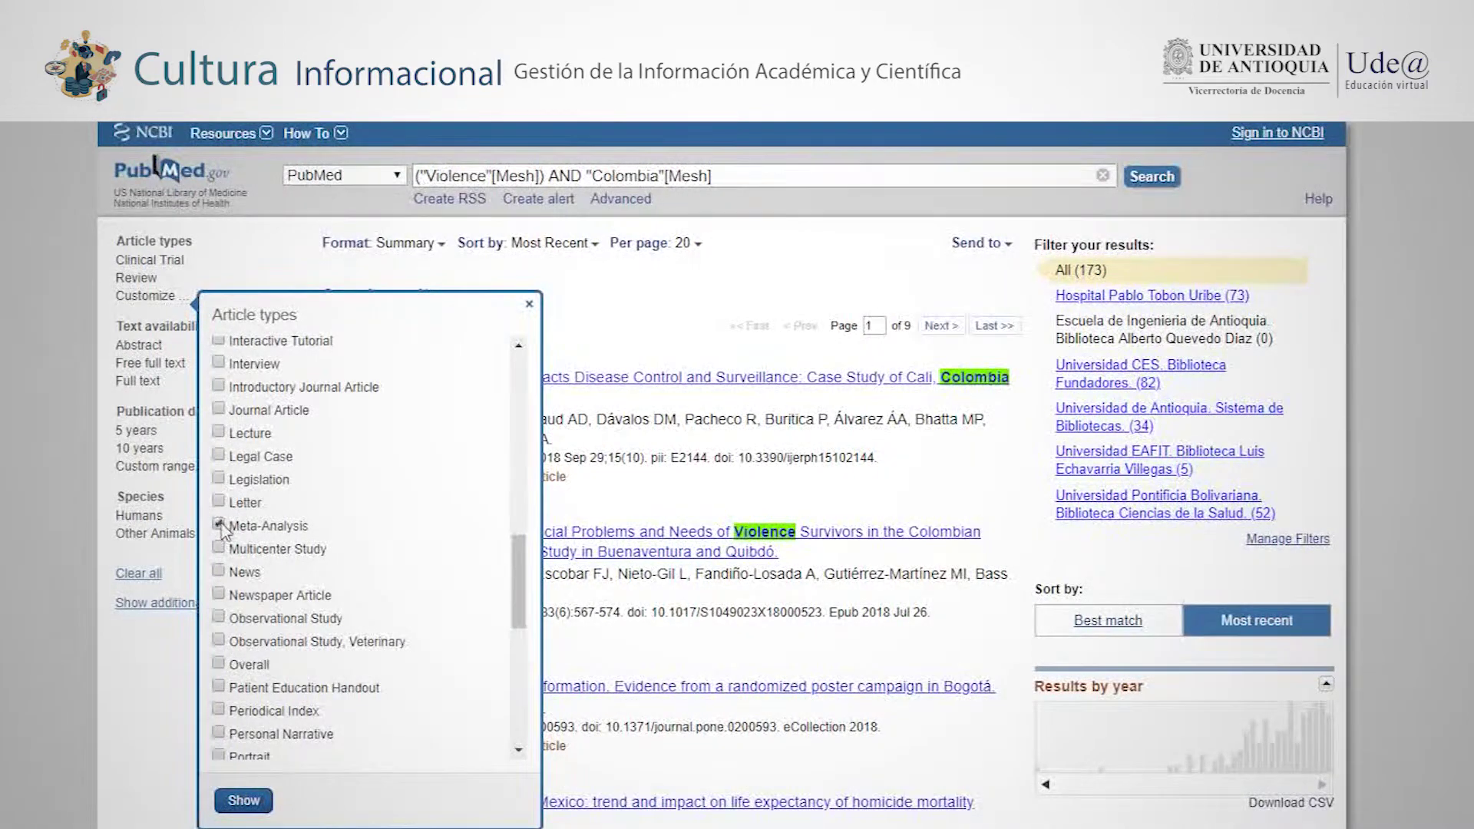
click(244, 800)
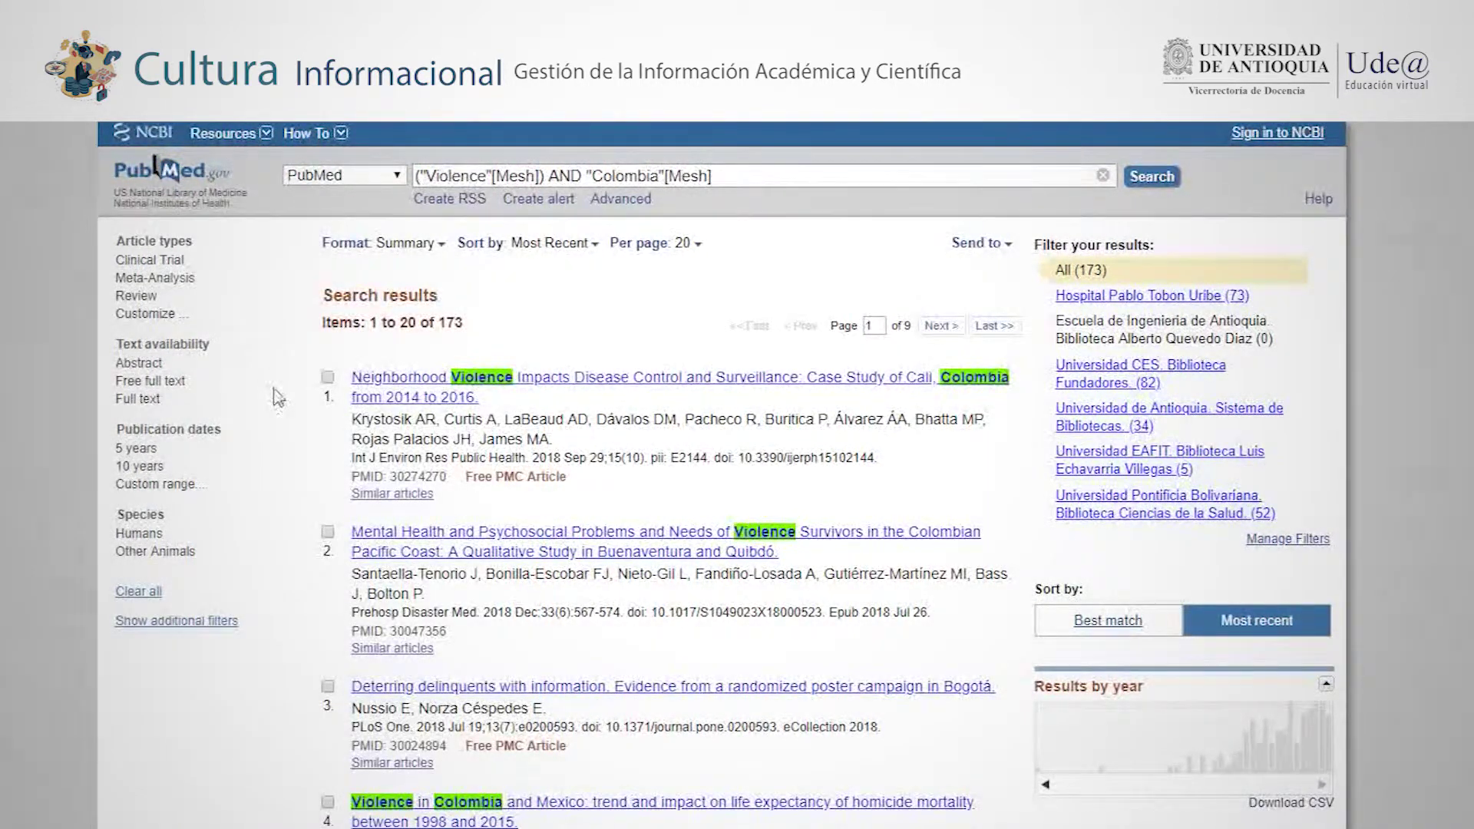
click(138, 296)
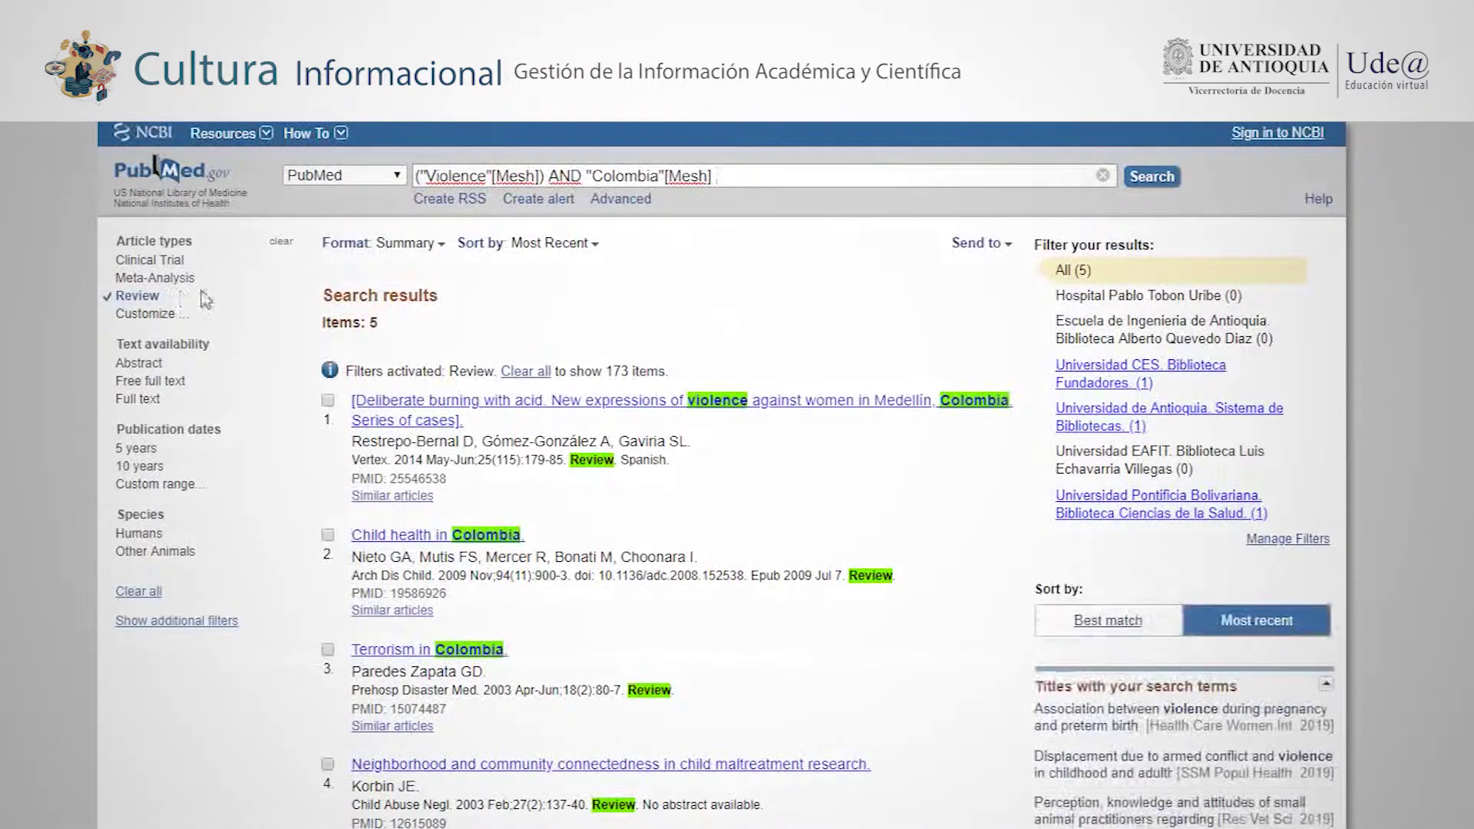
click(170, 262)
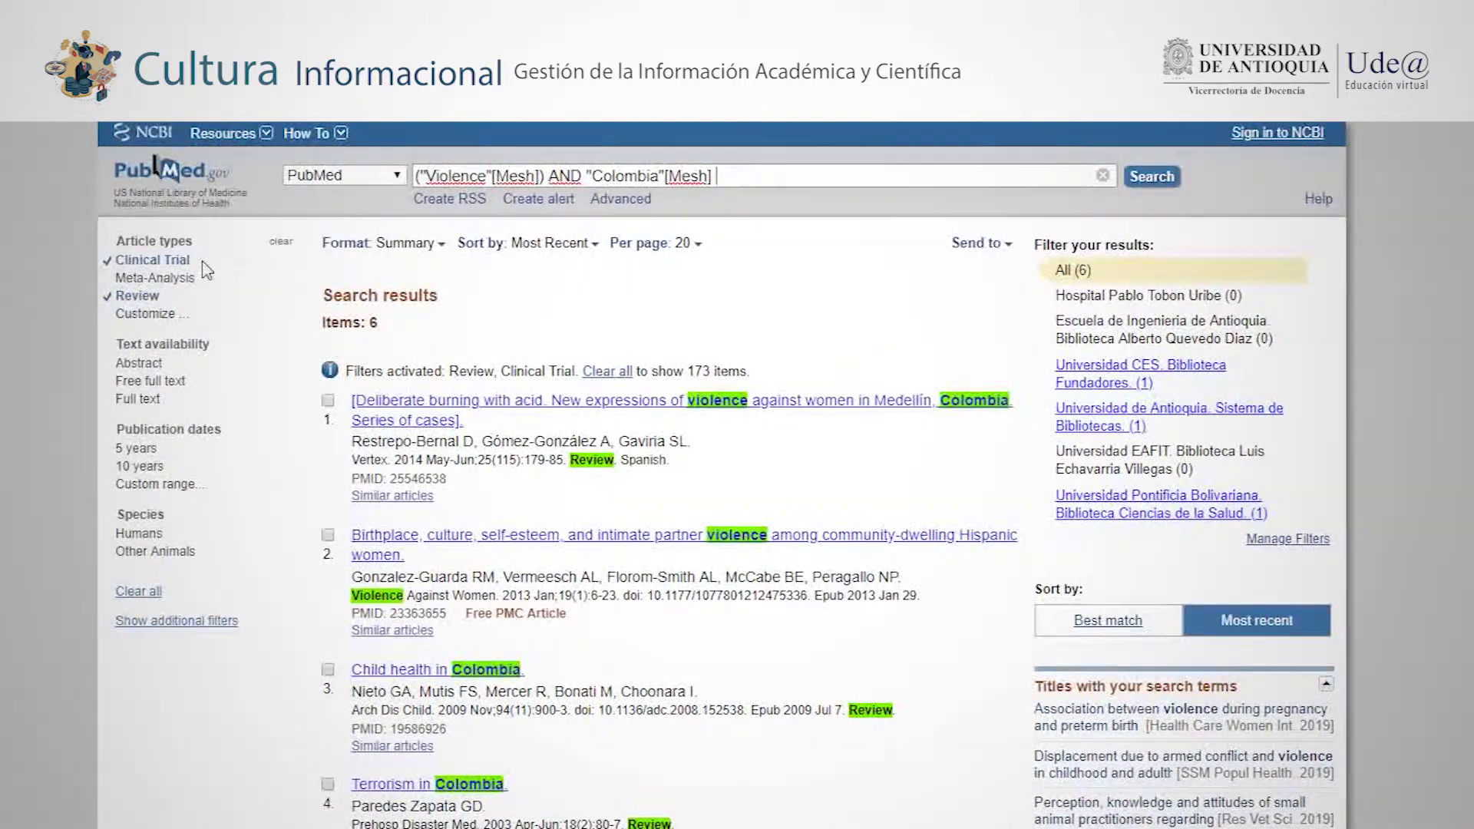
Open the article on deliberate burning with acid in Medellín and examine its abstract, publication types and MeSH terms.
click(619, 405)
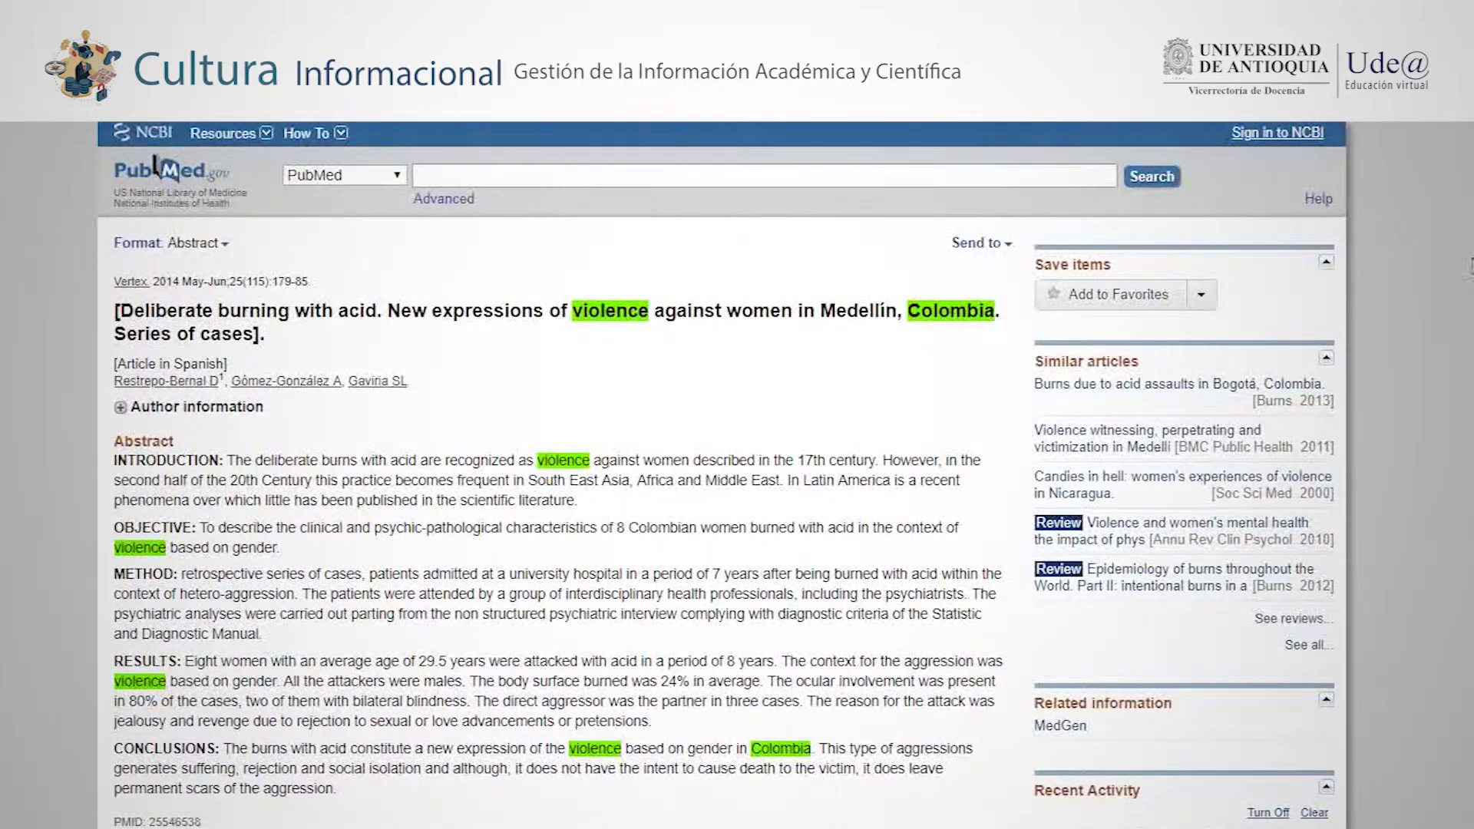
scroll(156, 165, down, 5)
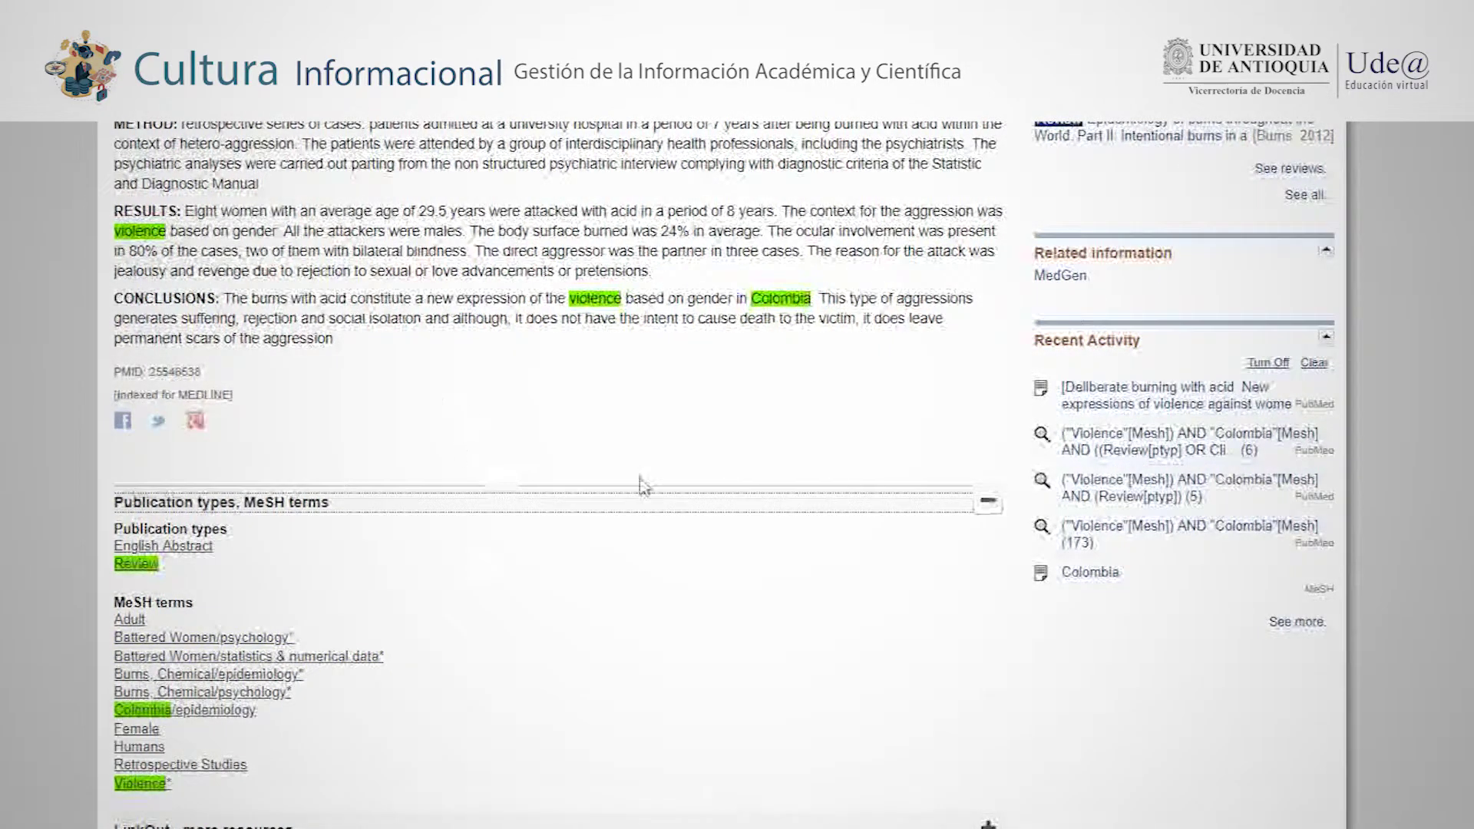
scroll(722, 461, up, 5)
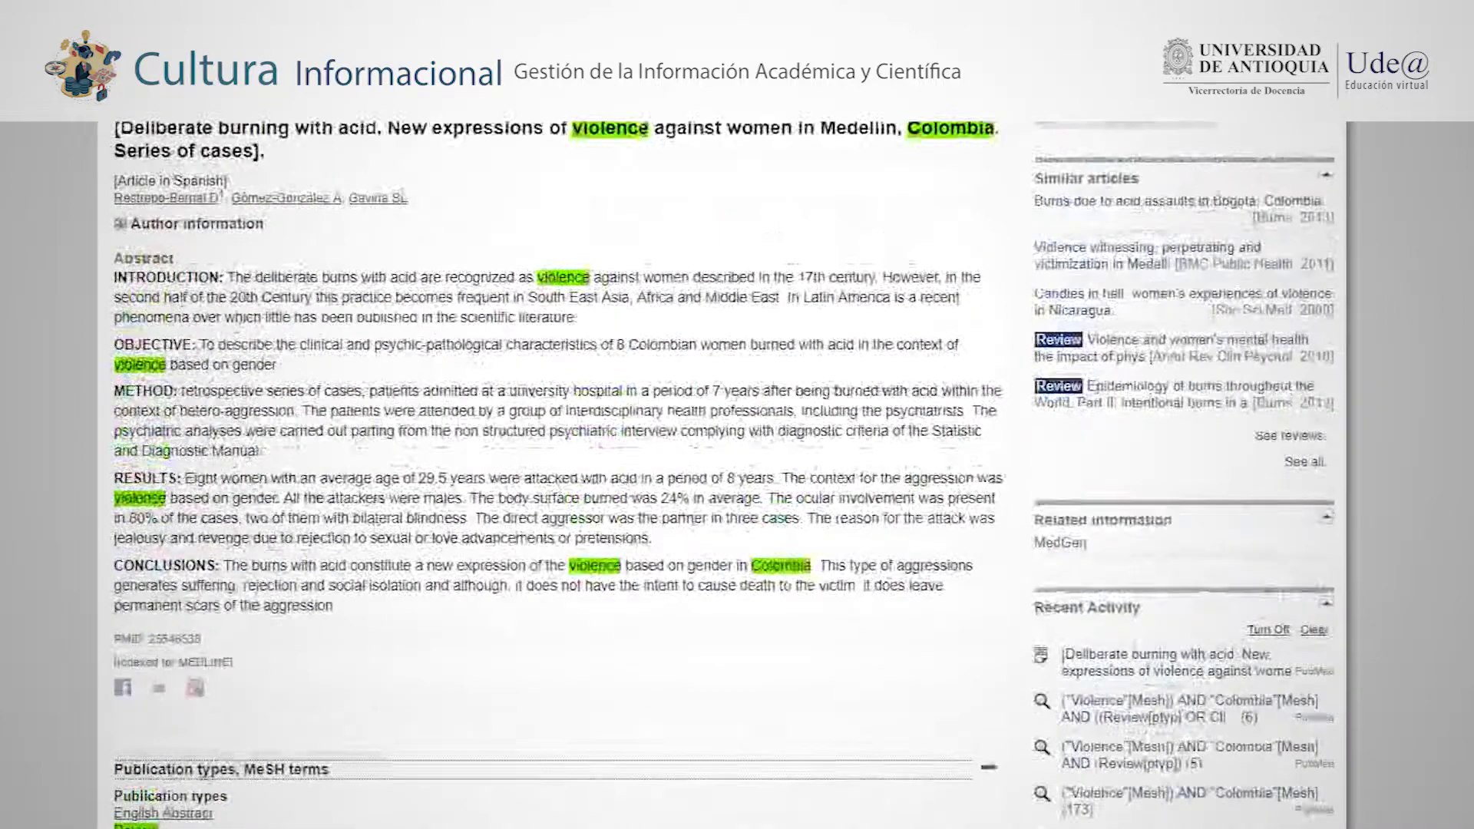
scroll(748, 367, up, 1)
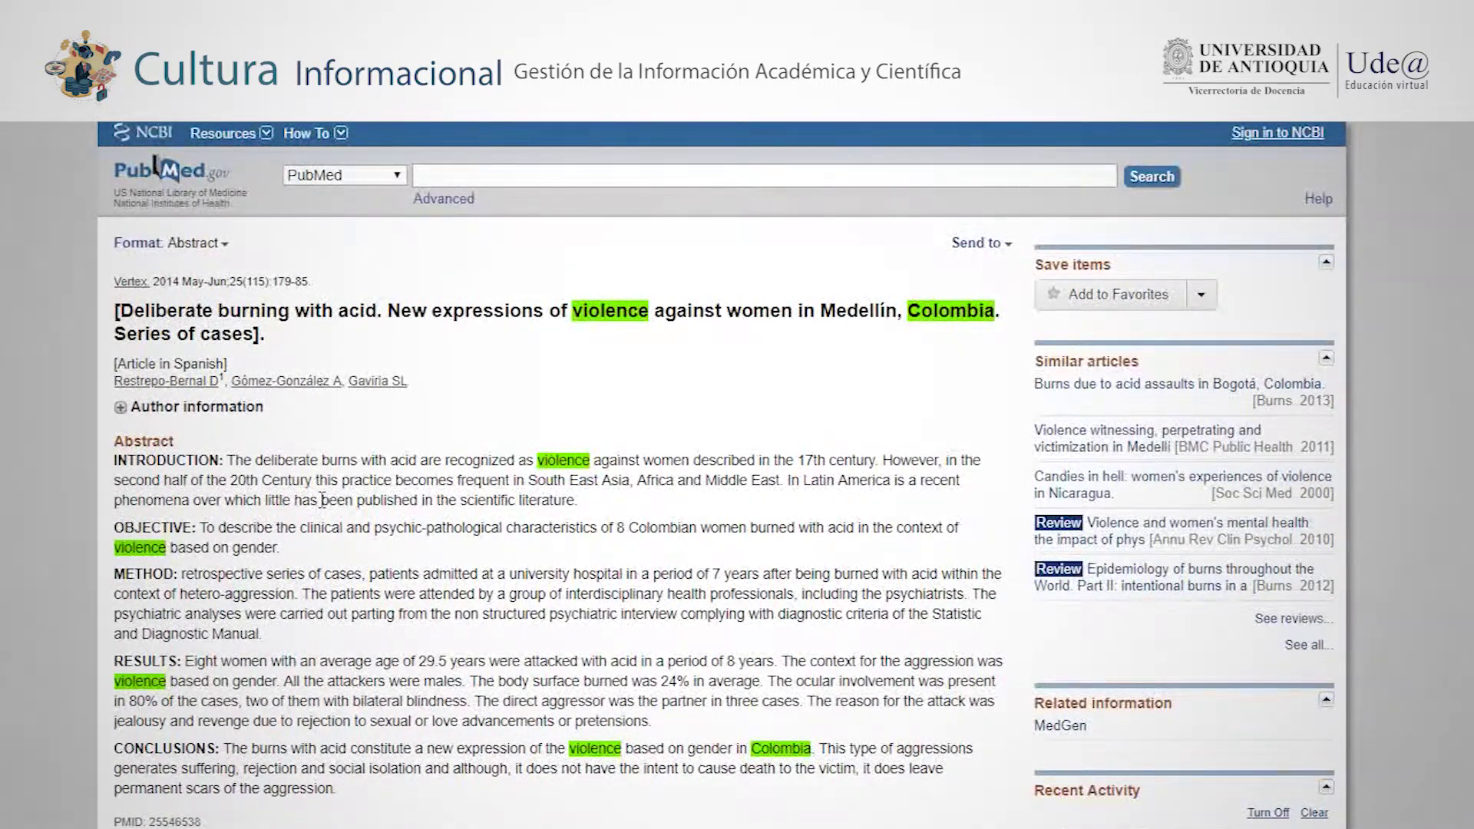
drag(485, 667, 532, 688)
click(532, 689)
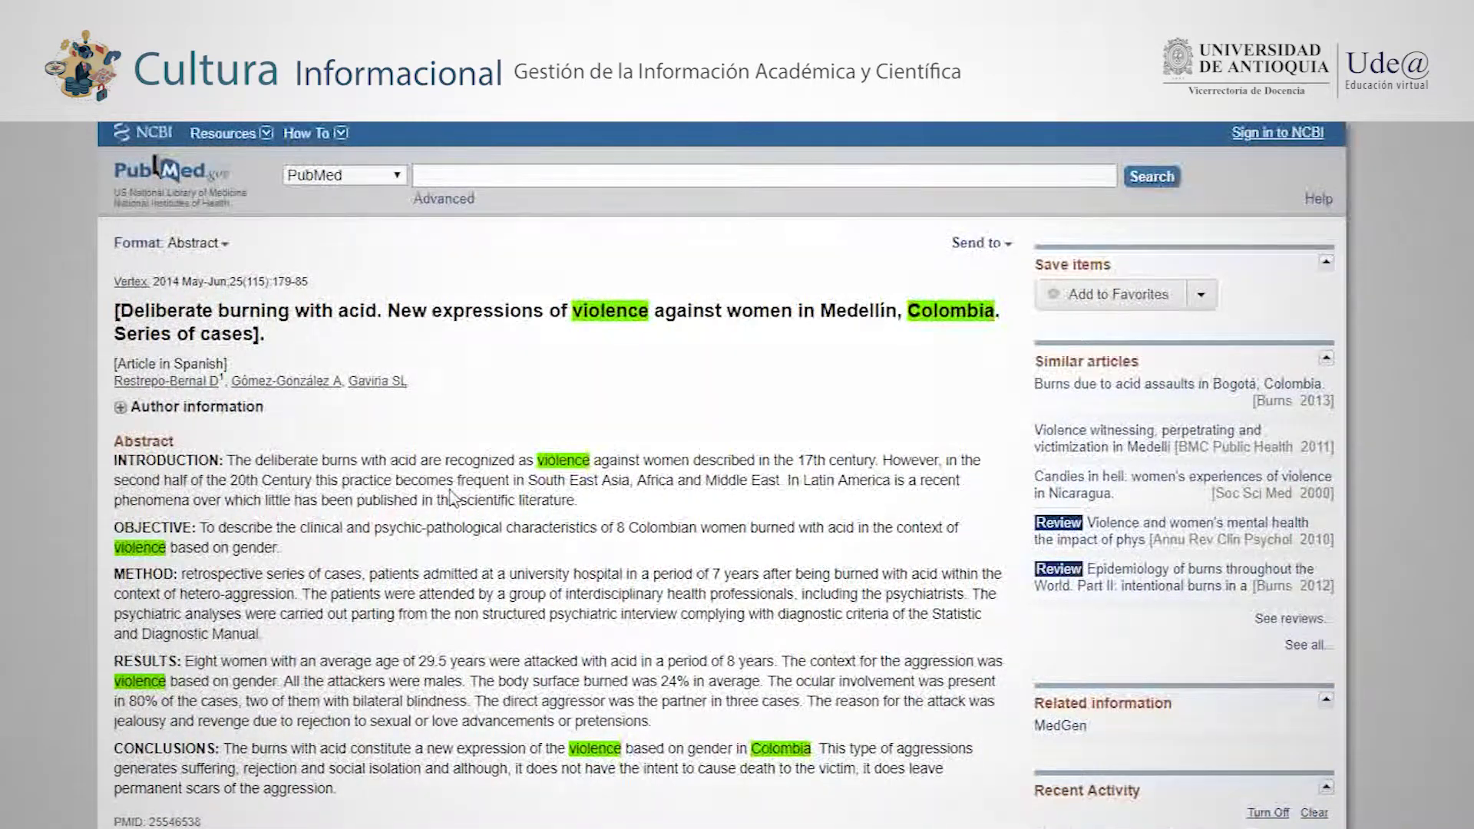
drag(420, 501, 484, 504)
drag(479, 574, 500, 574)
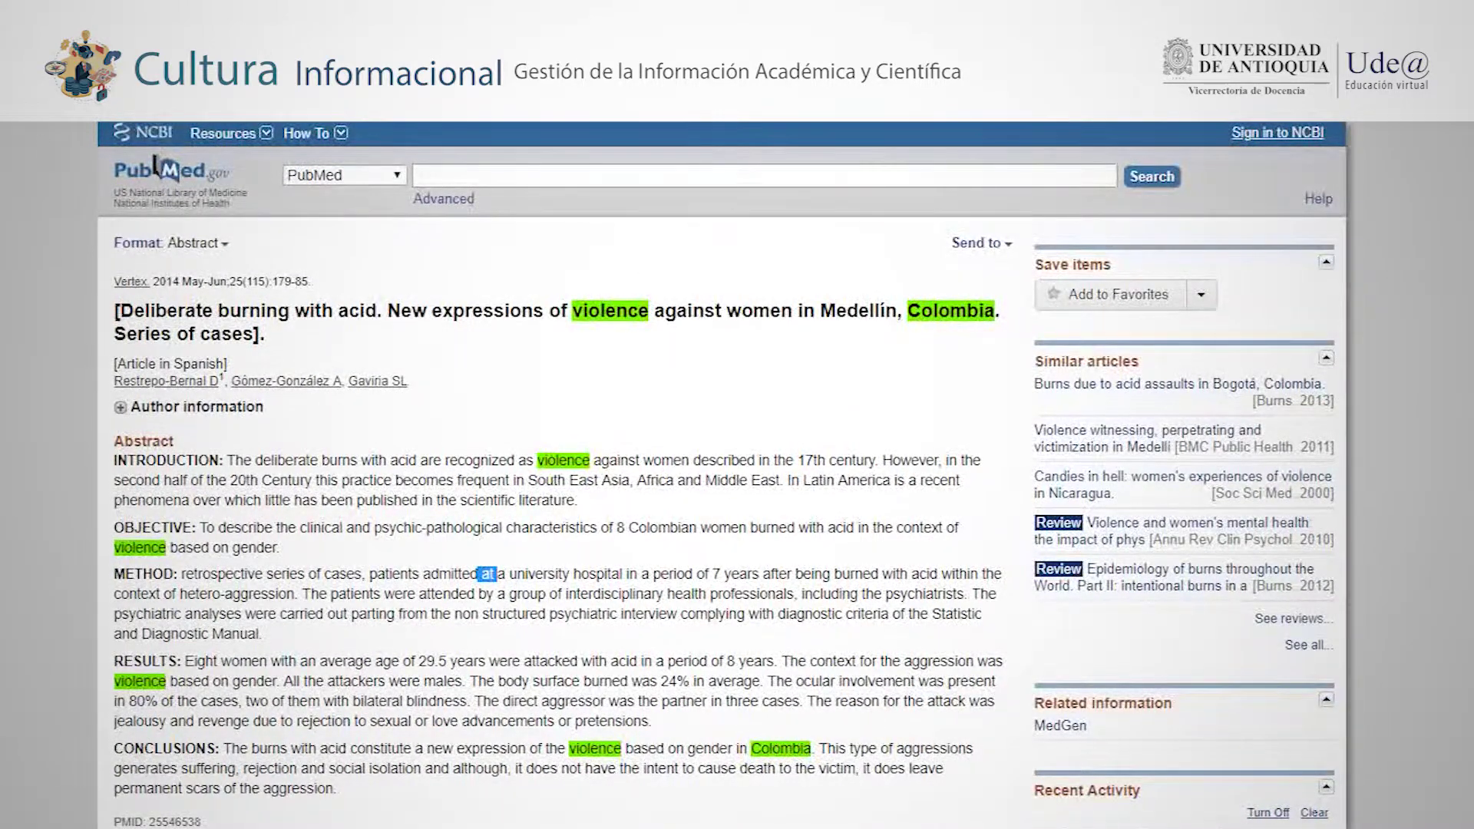
click(15, 100)
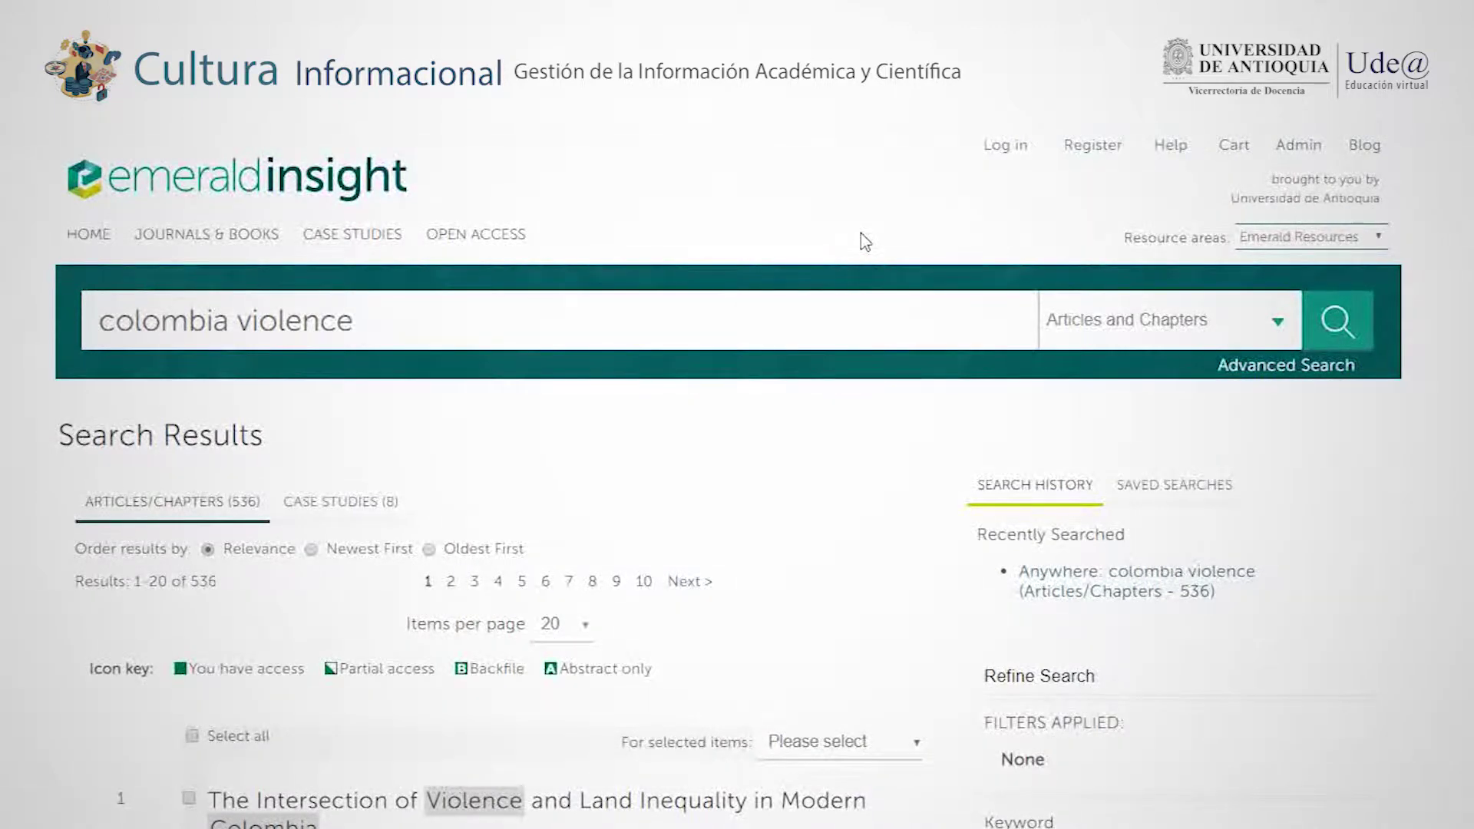
In Emerald Insight, review the "colombia violence" search results and view the available content type options for the search.
scroll(728, 474, down, 2)
scroll(728, 474, up, 2)
click(1270, 325)
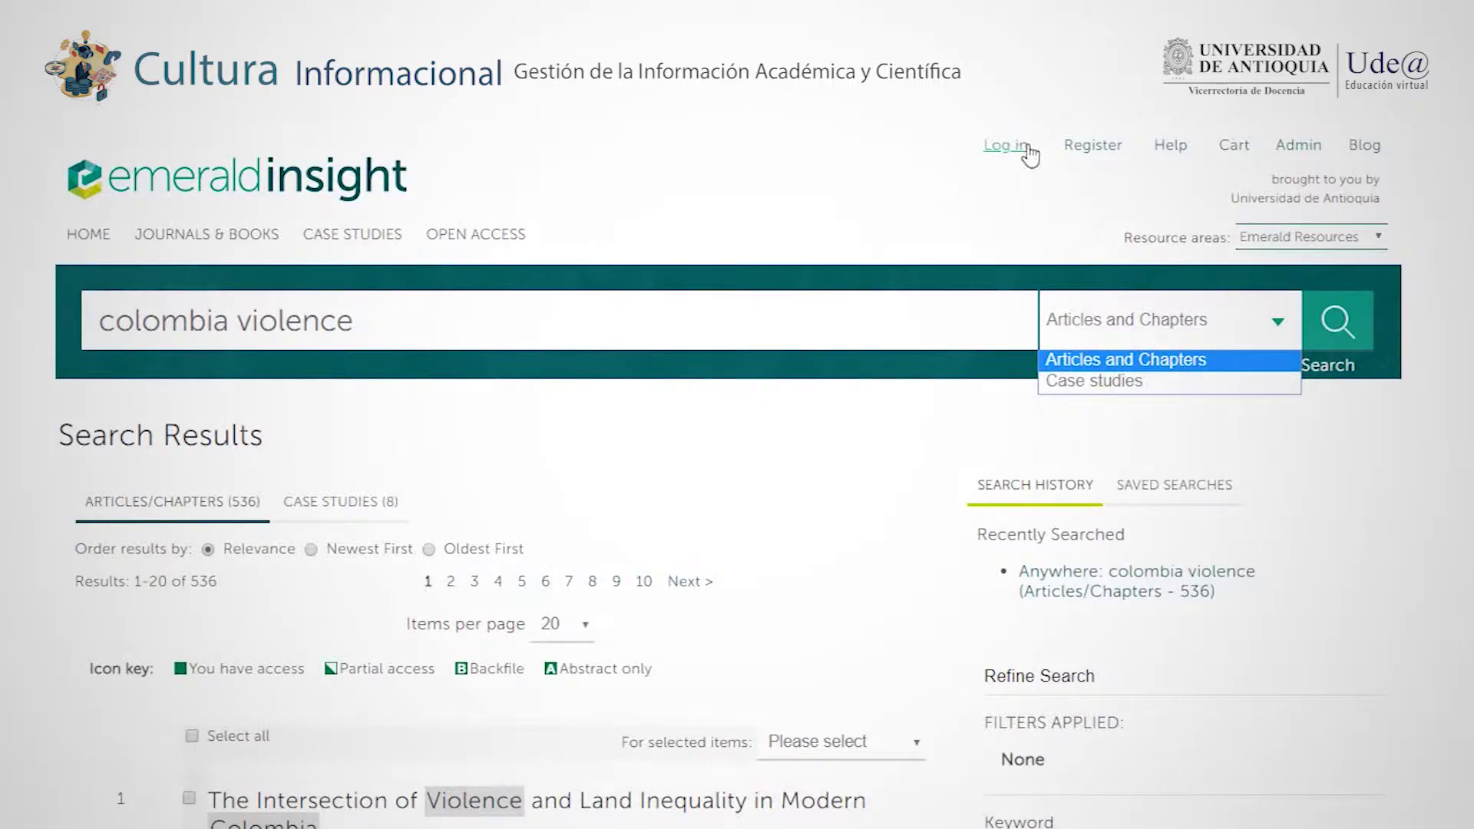
click(1457, 331)
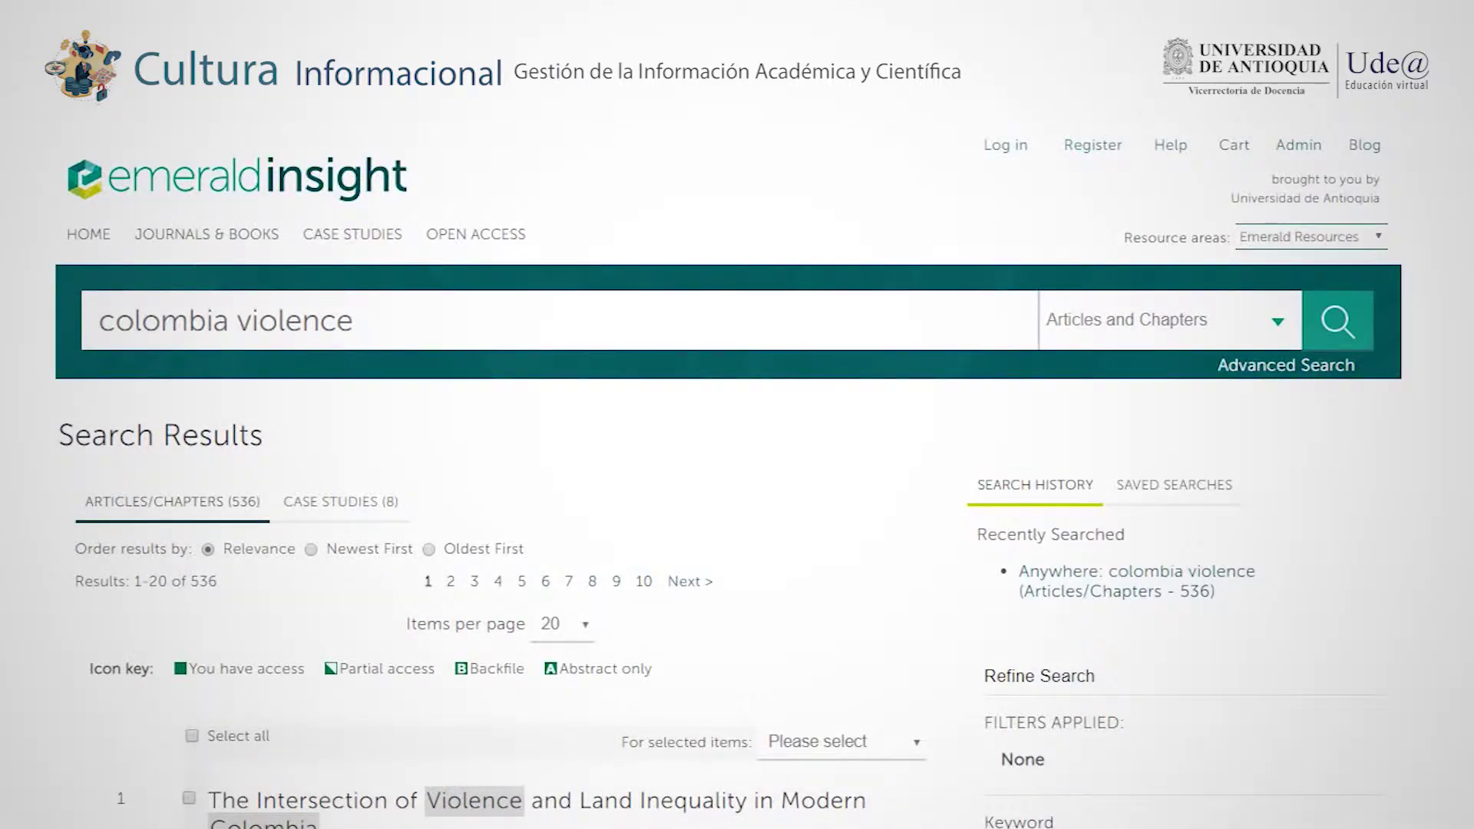
Open the chapter "The Intersection of Violence and Land Inequality in Modern Colombia" and read its abstract and keywords.
scroll(729, 460, down, 5)
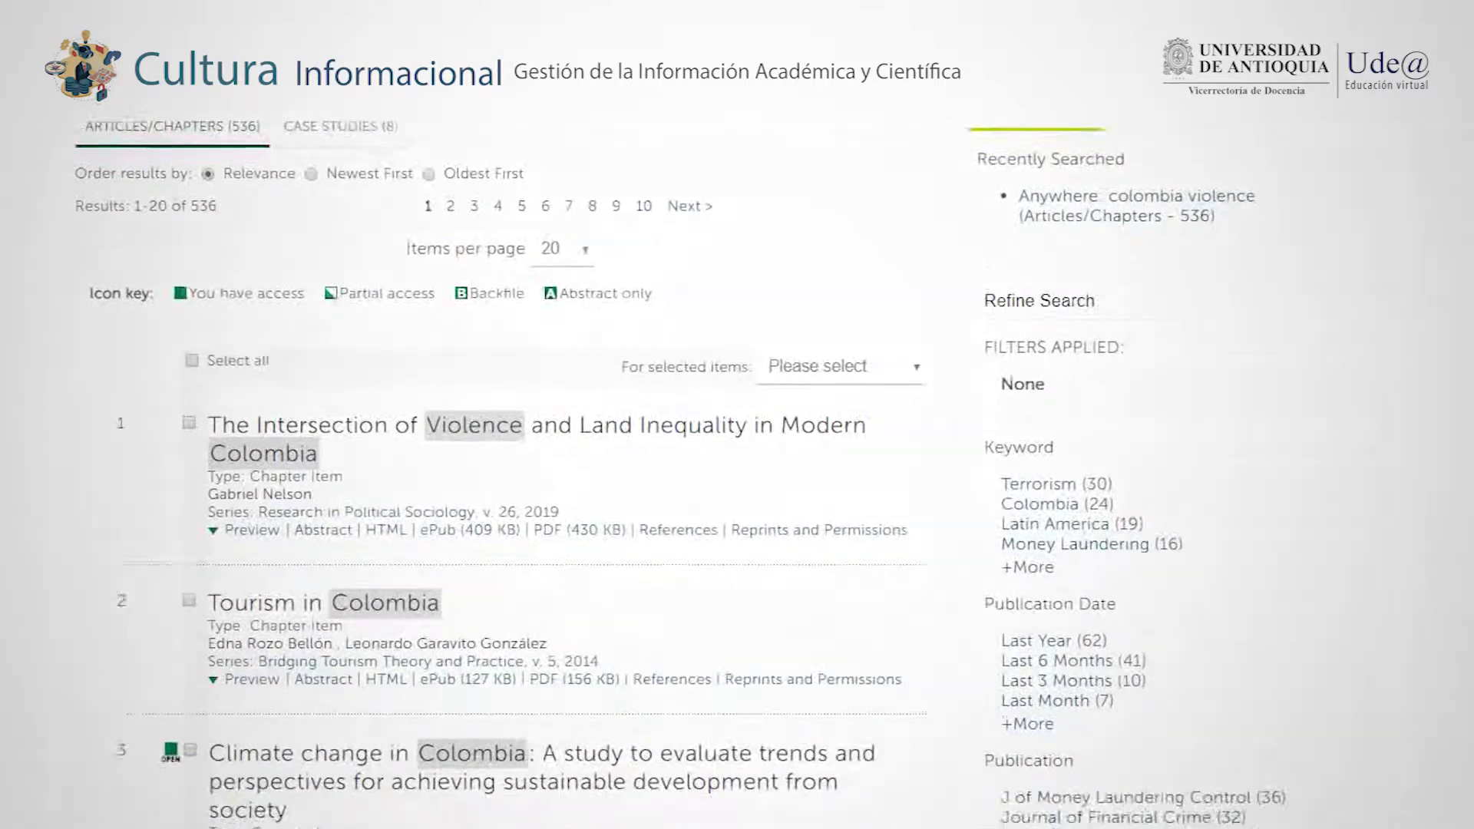
click(568, 423)
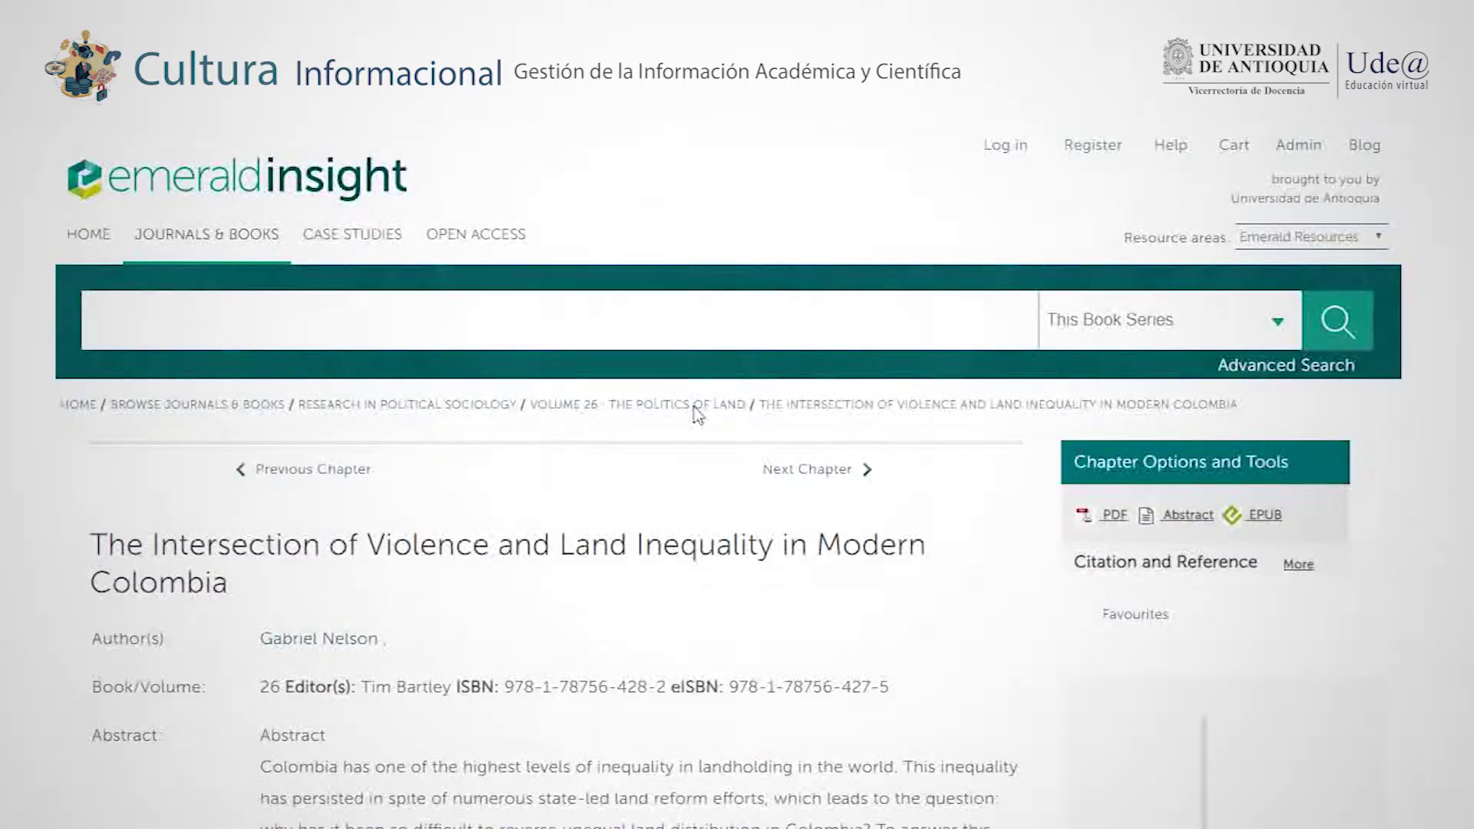
scroll(697, 415, down, 5)
scroll(697, 415, down, 3)
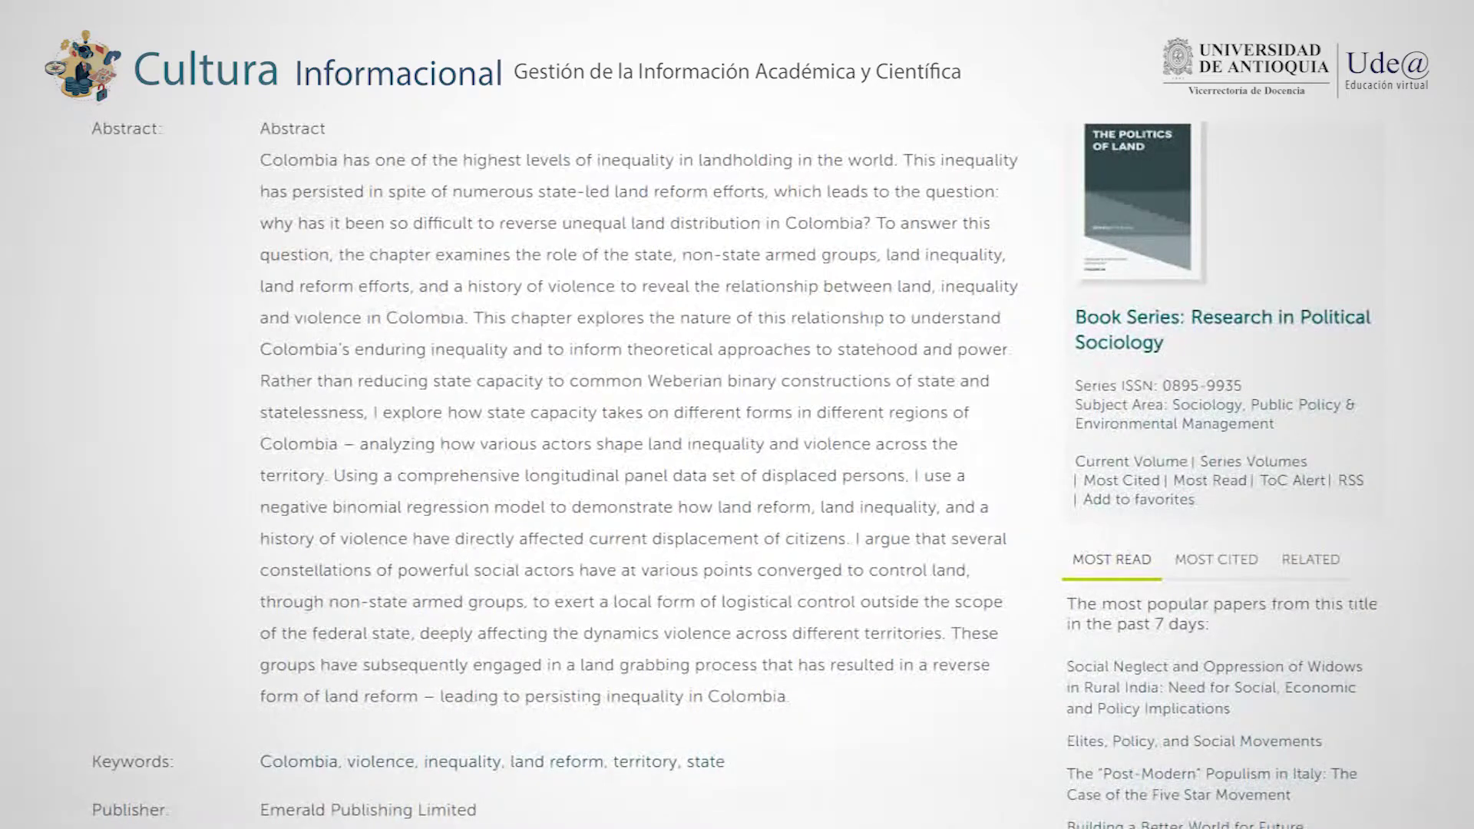
scroll(735, 474, up, 7)
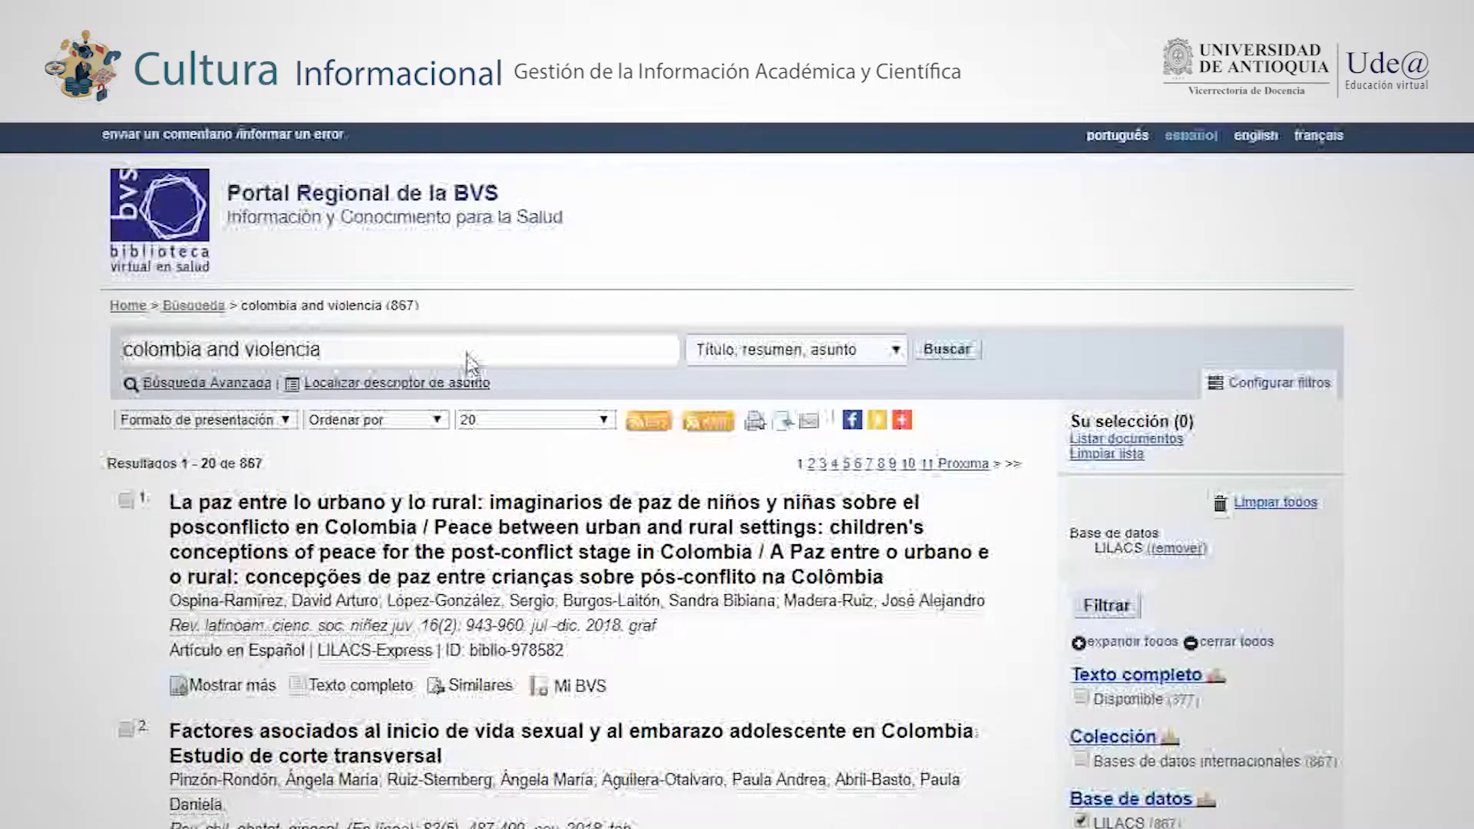
In the Portal Regional de la BVS, view the search suggestions for the query "colombia and violencia".
click(468, 353)
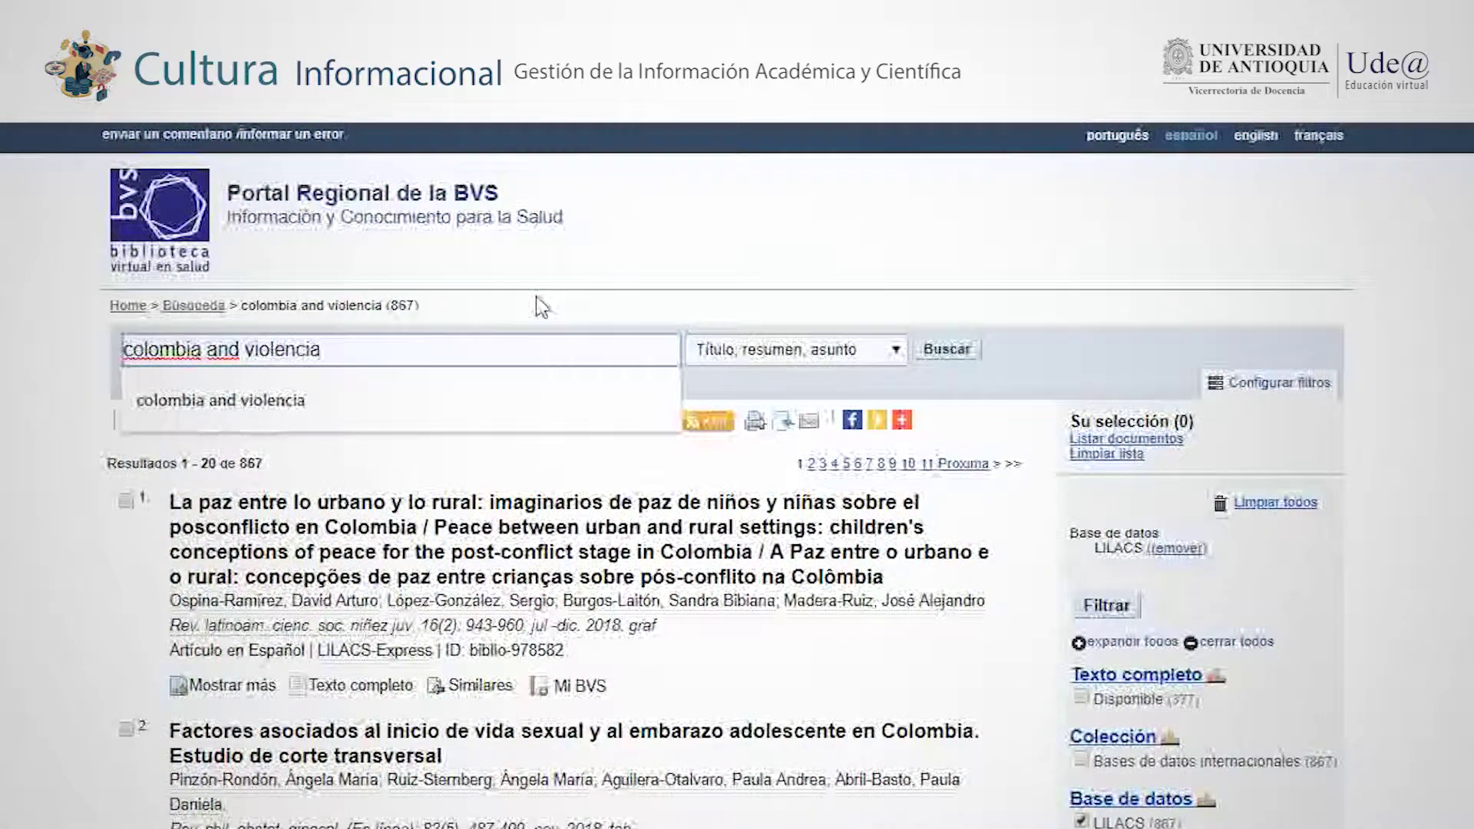
click(585, 286)
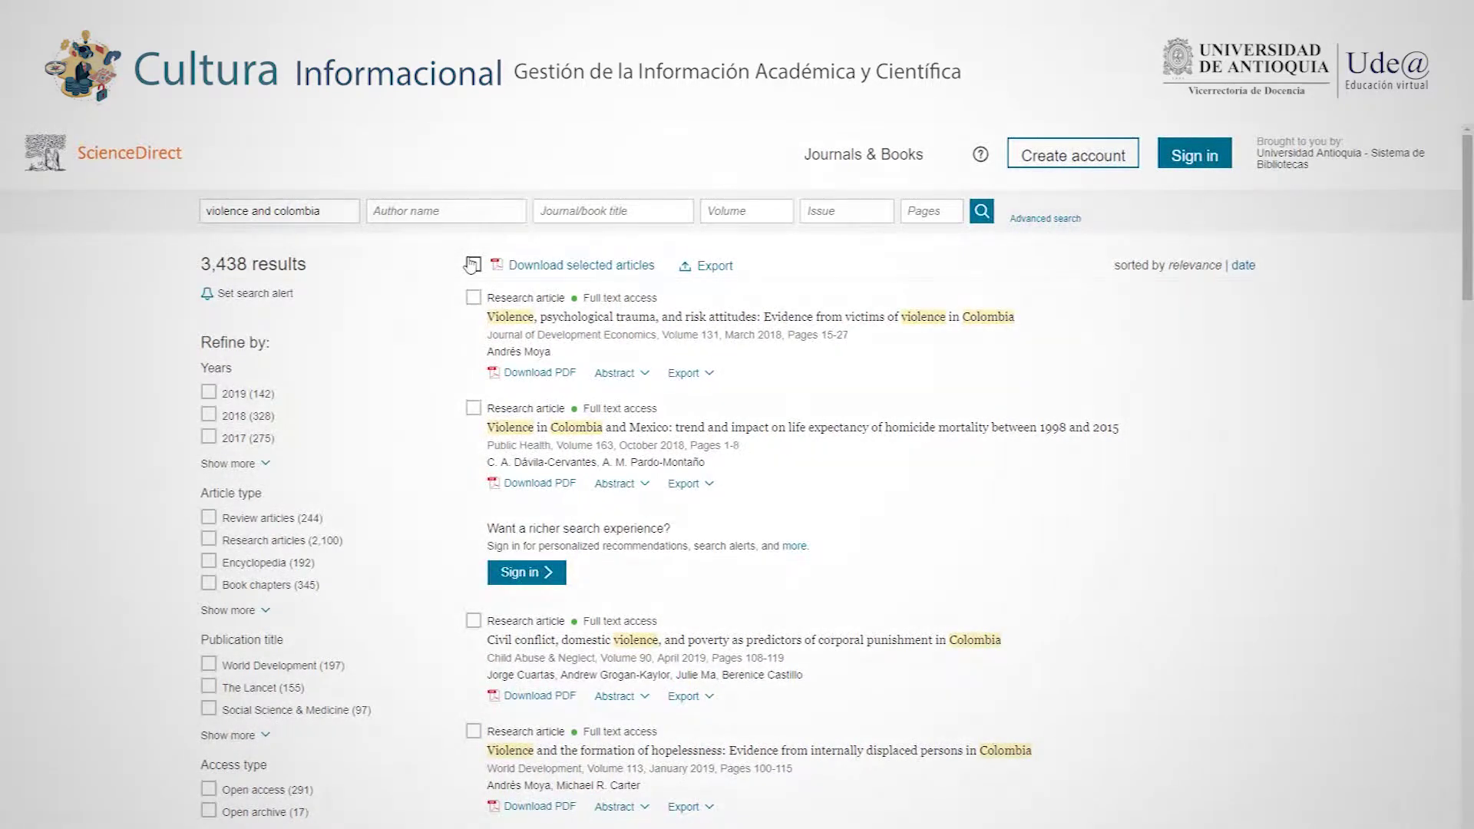
In ScienceDirect, open the article "Violence, psychological trauma, and risk attitudes" and review its highlights, abstract, metrics, keywords and introduction.
click(582, 318)
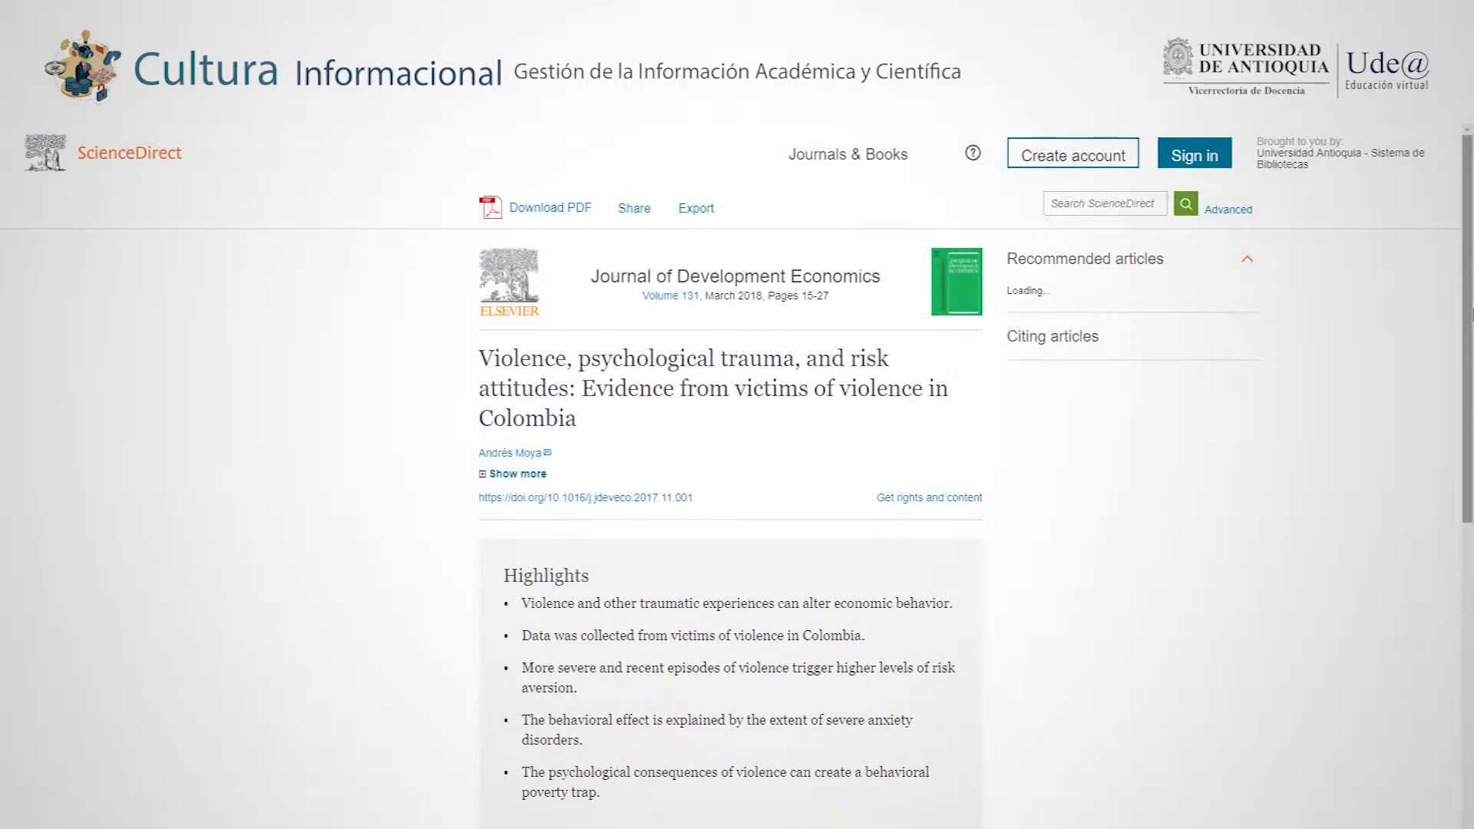
scroll(1259, 335, down, 15)
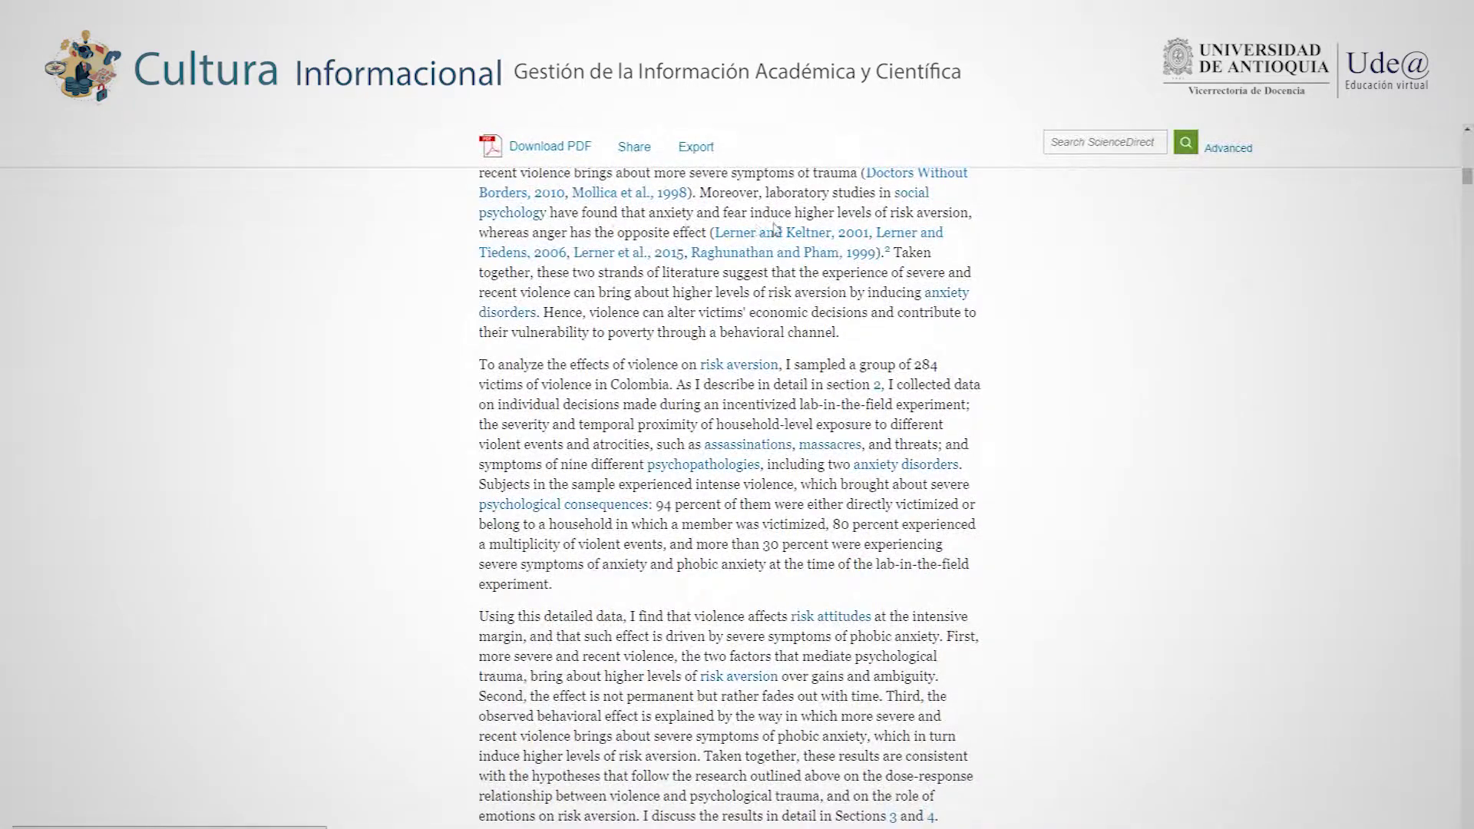
drag(1466, 177, 1467, 152)
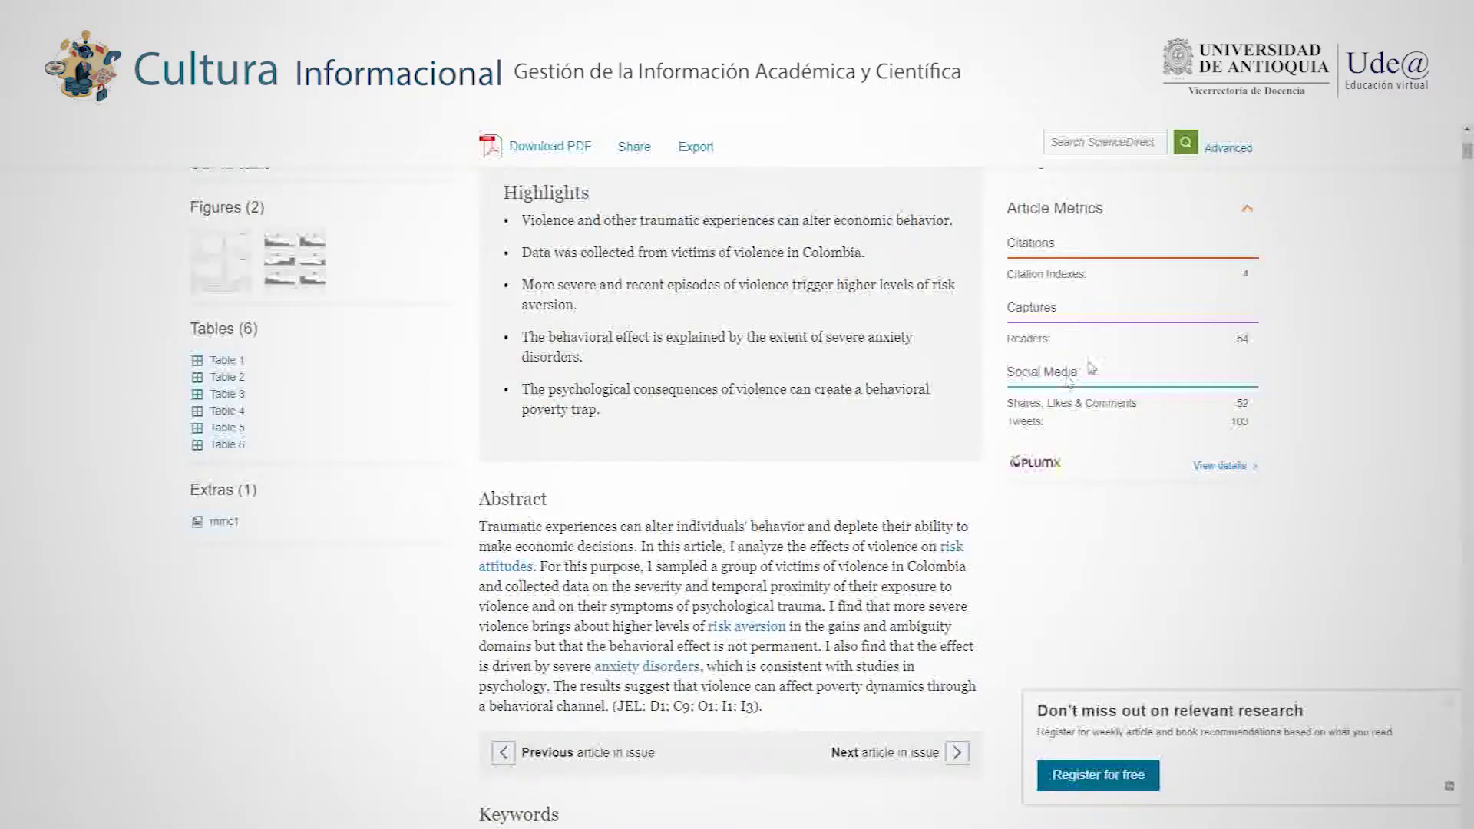
drag(1466, 151, 1467, 165)
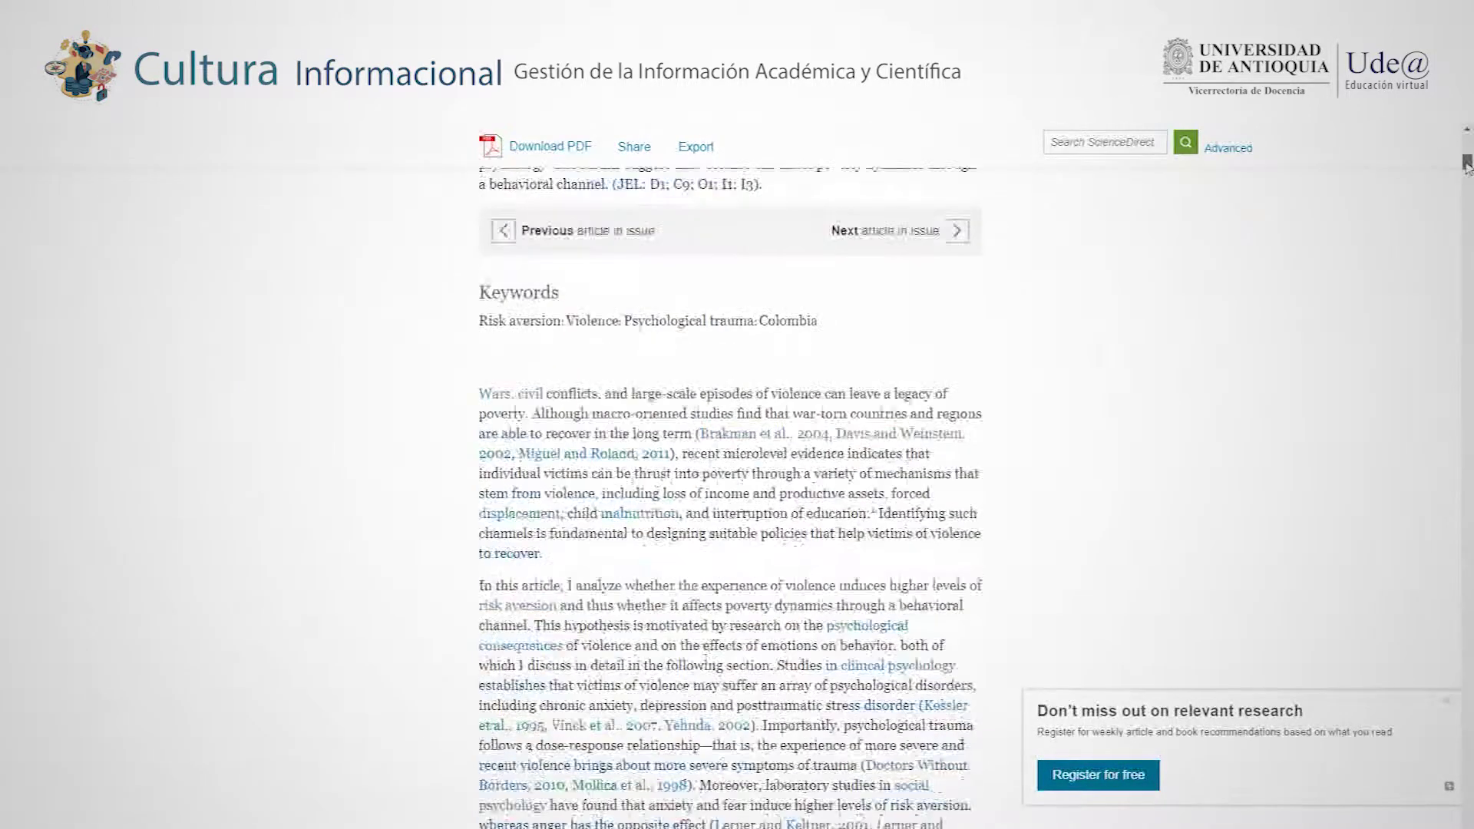
Follow the article's "displacement" link to its topic page and open the cited book "Management of Industrial Cleaning Technology and Processes".
click(540, 520)
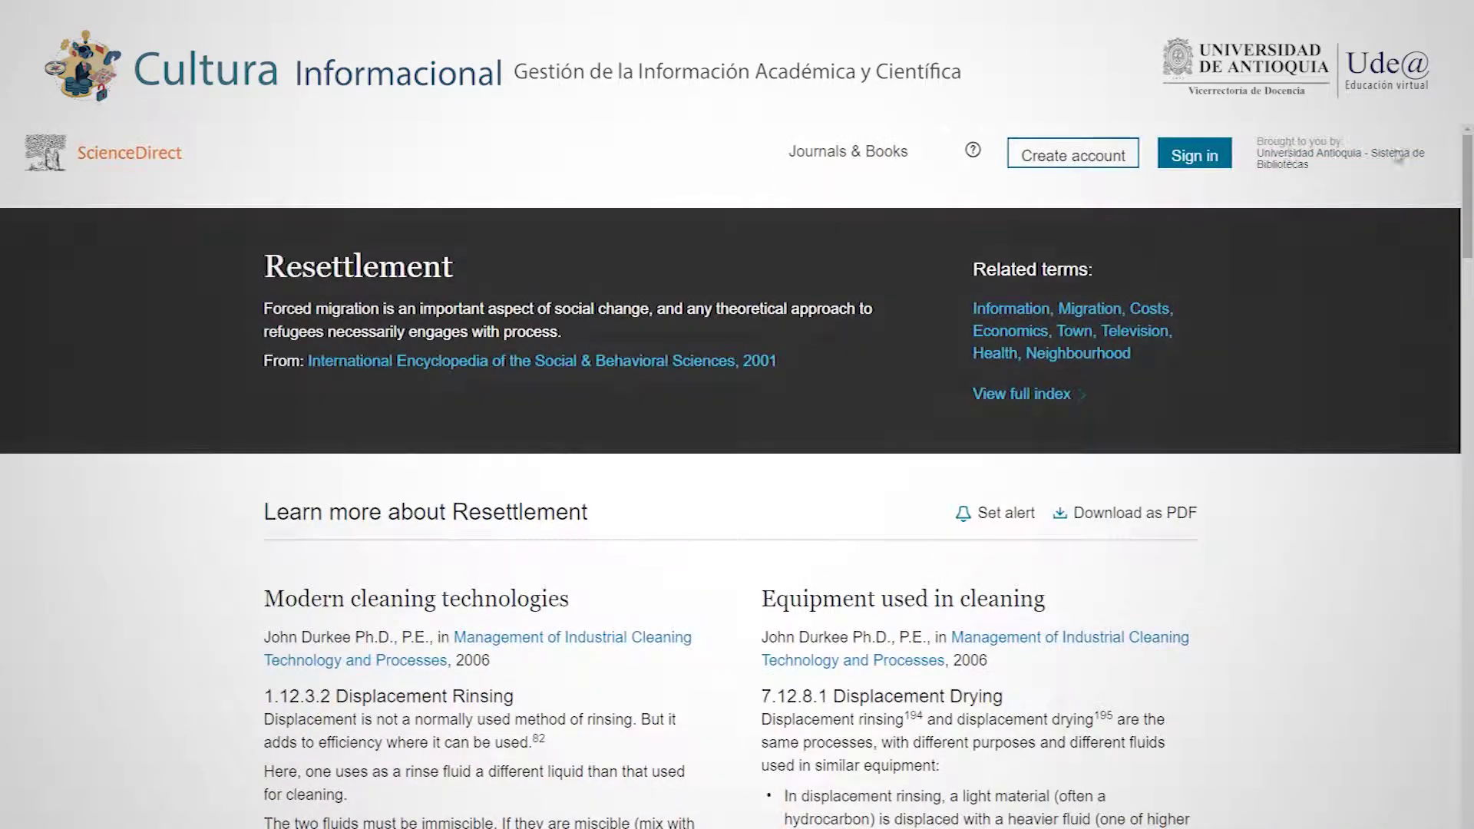
mouse_move(1468, 175)
mouse_down()
mouse_move(1448, 314)
mouse_move(1460, 191)
mouse_up()
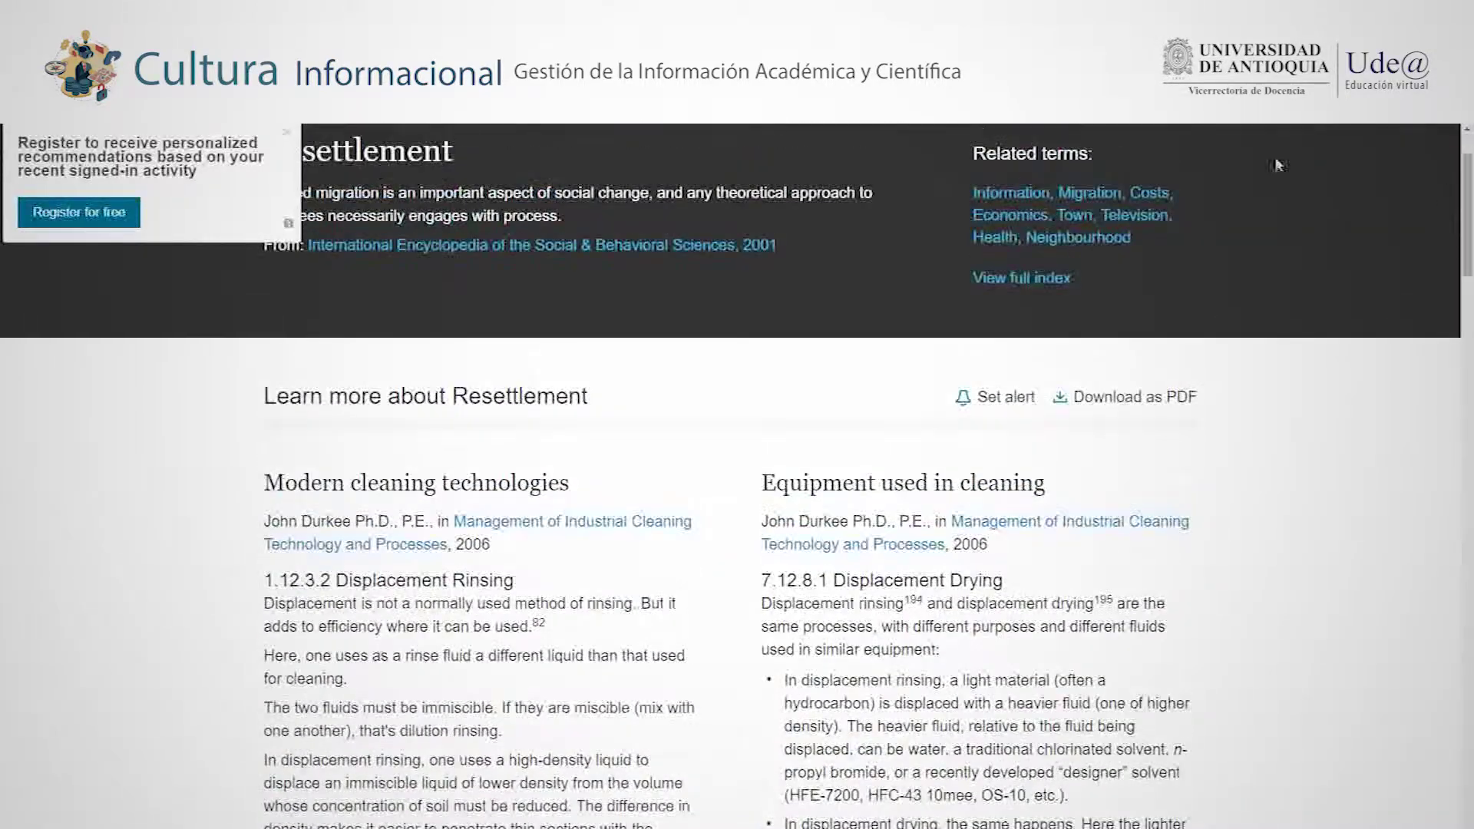
click(291, 137)
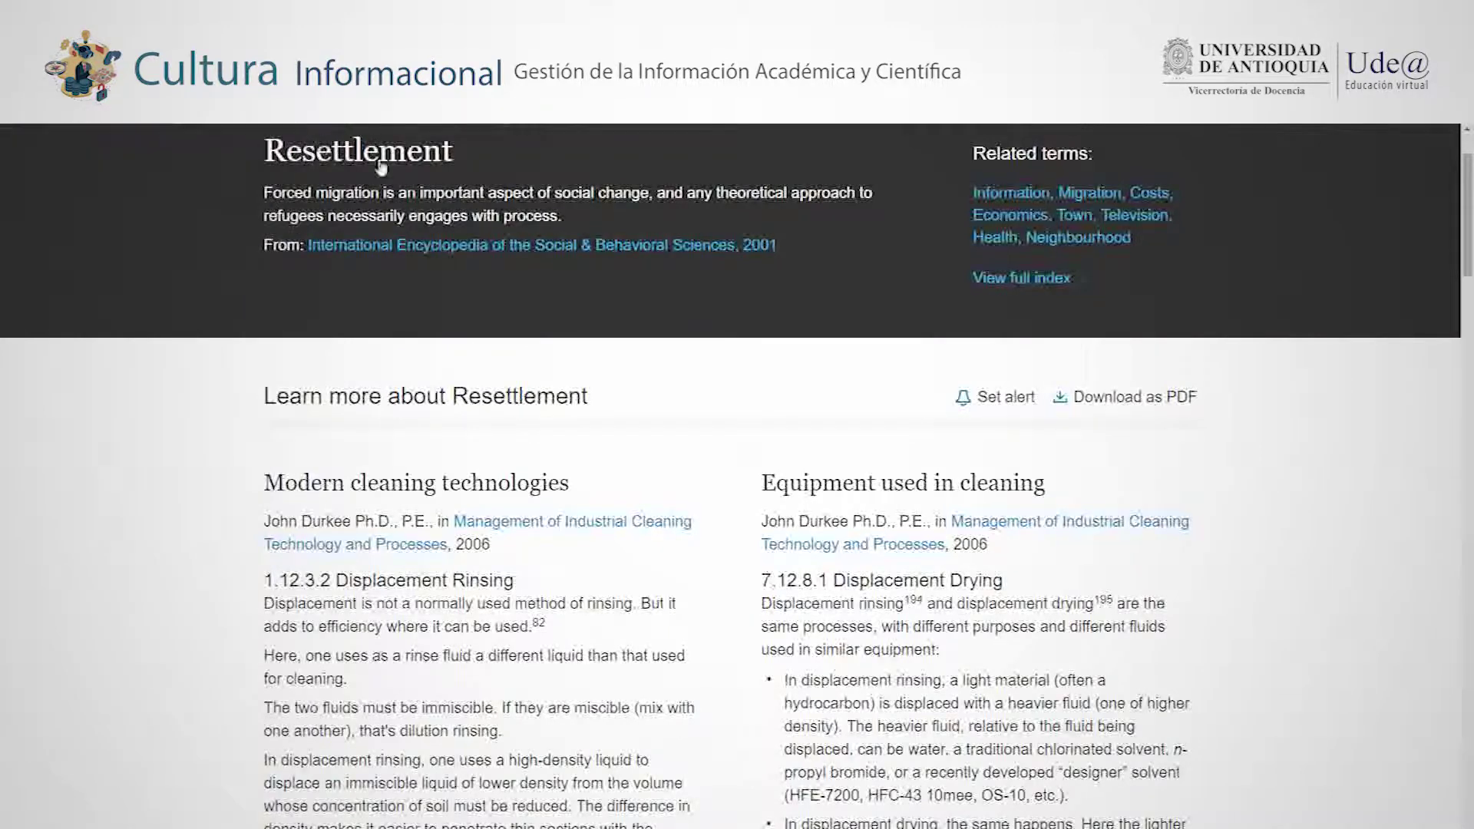
click(488, 527)
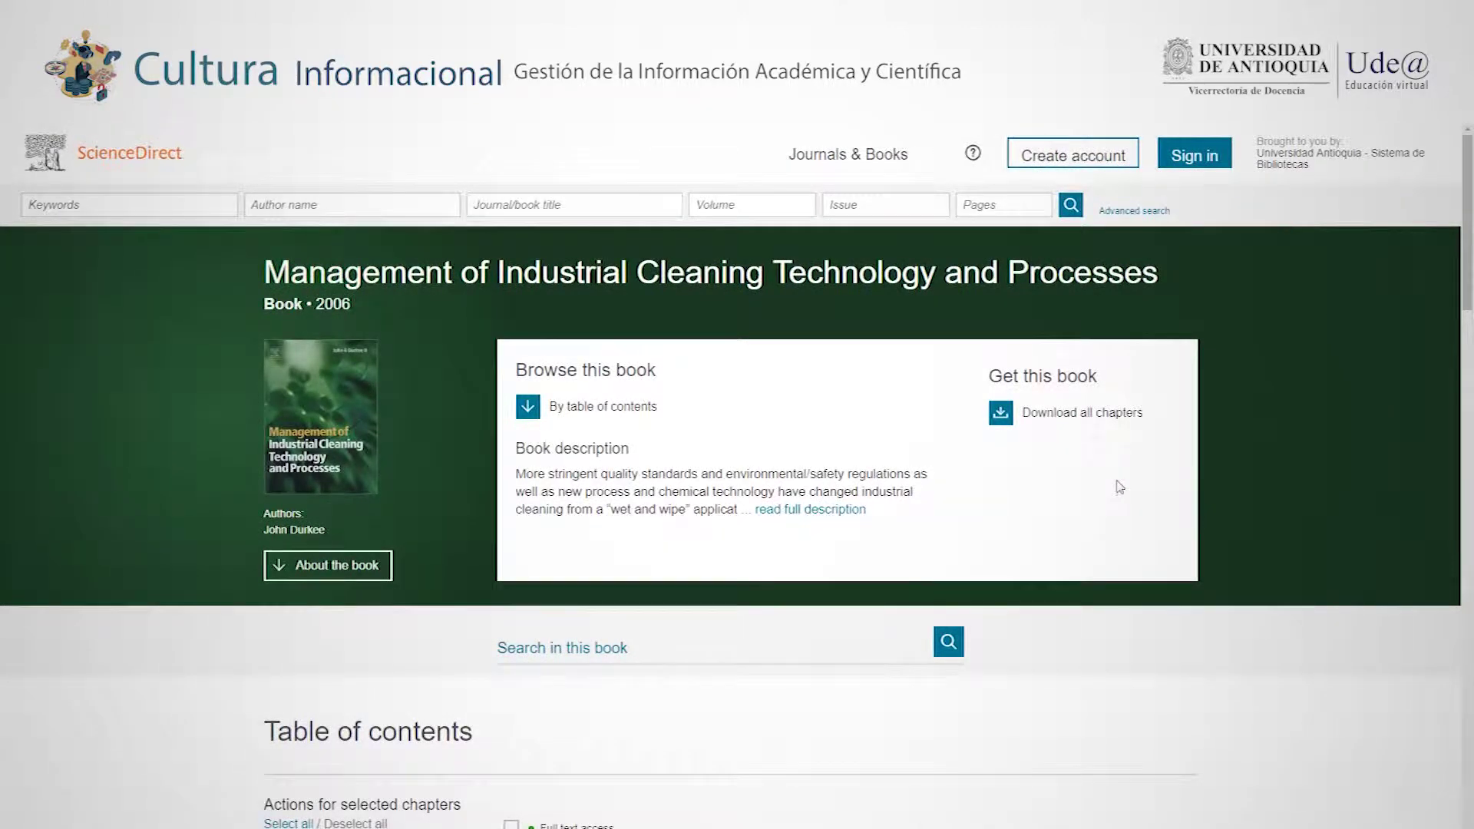
mouse_move(1466, 256)
mouse_down()
mouse_move(1463, 423)
mouse_move(1441, 246)
mouse_up()
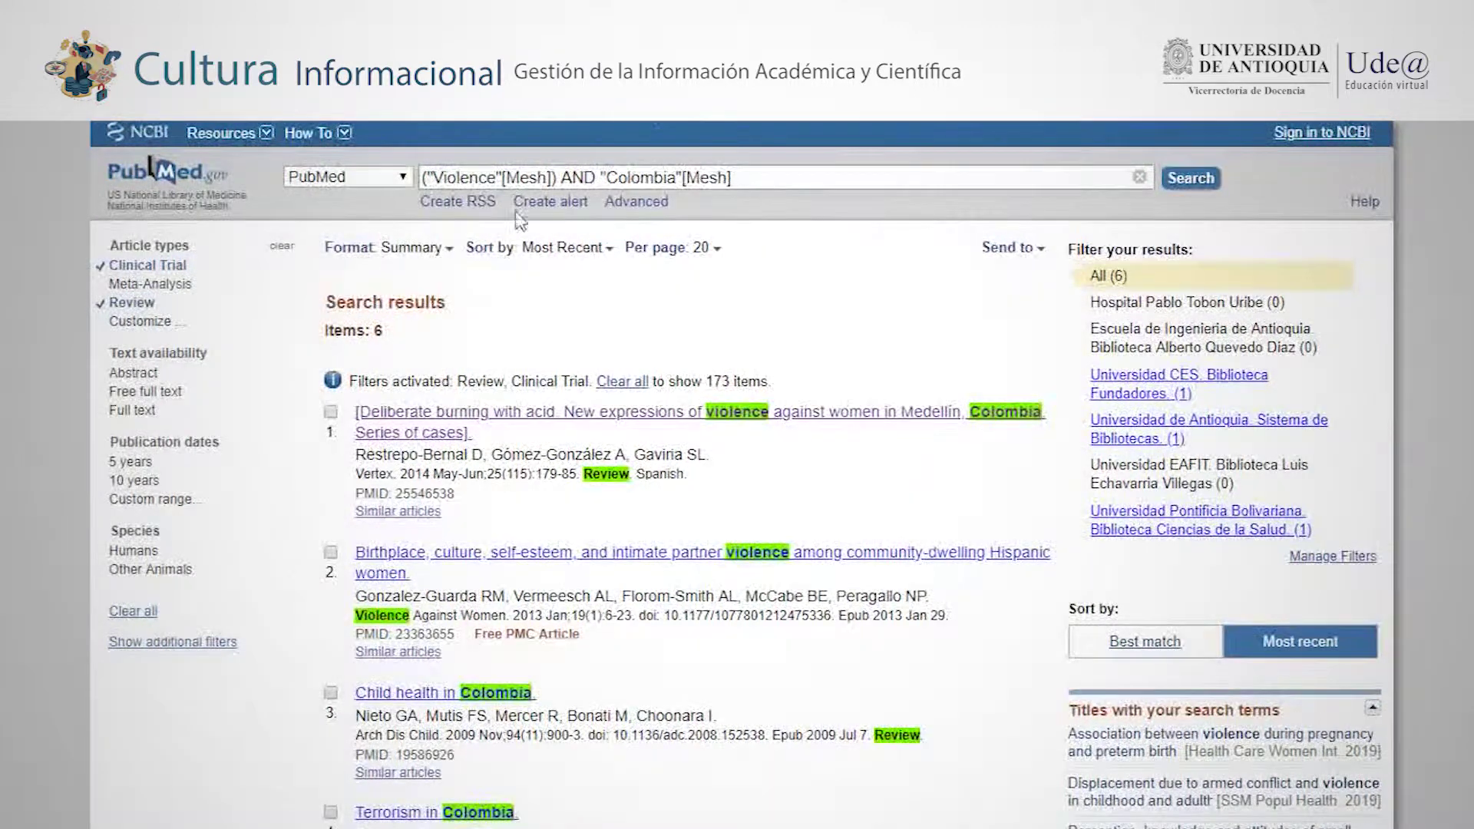
In PubMed, open the Advanced Search Builder from the filtered results and view the search field options.
click(636, 202)
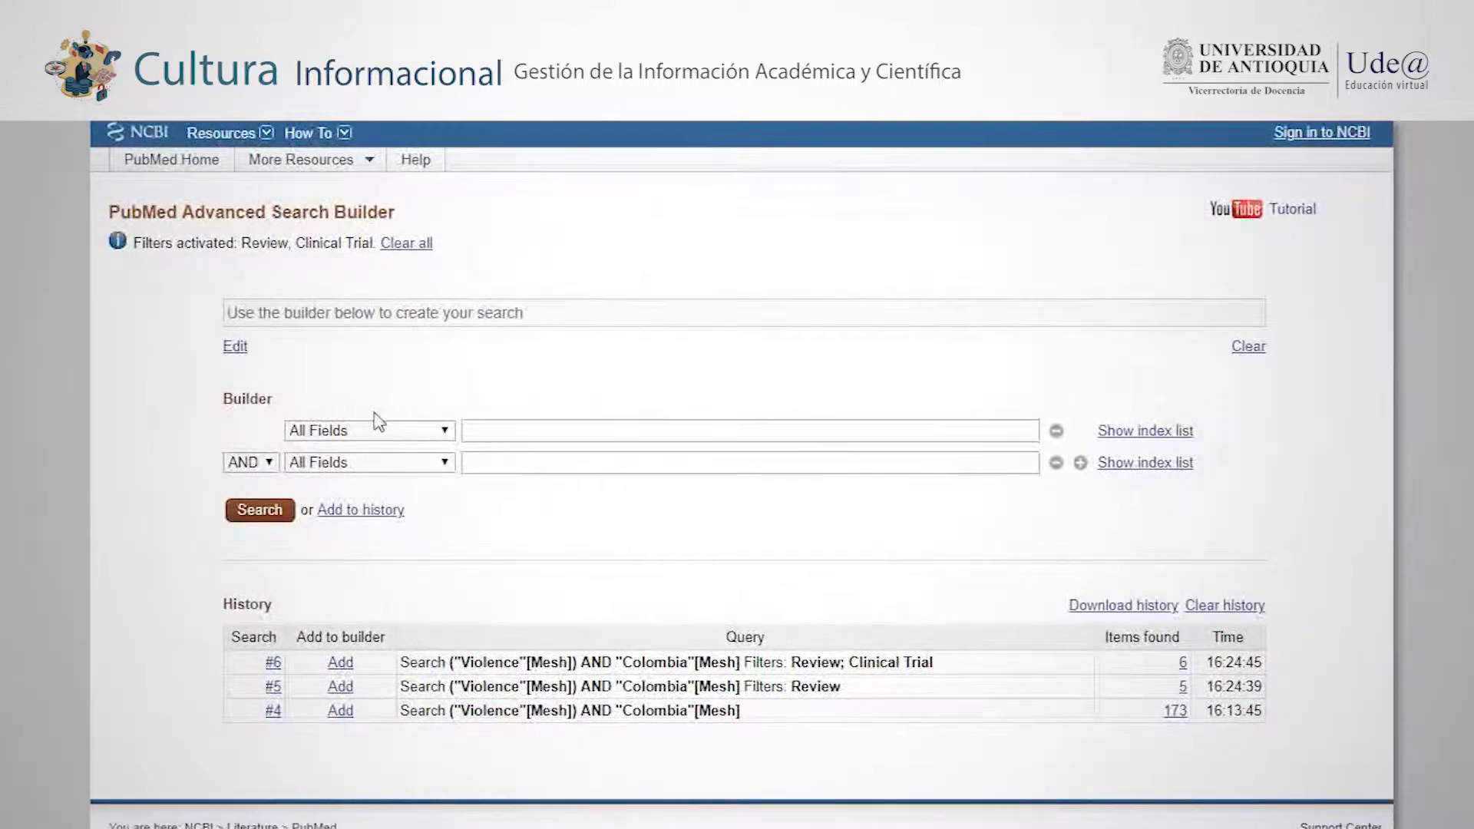
click(448, 436)
click(330, 465)
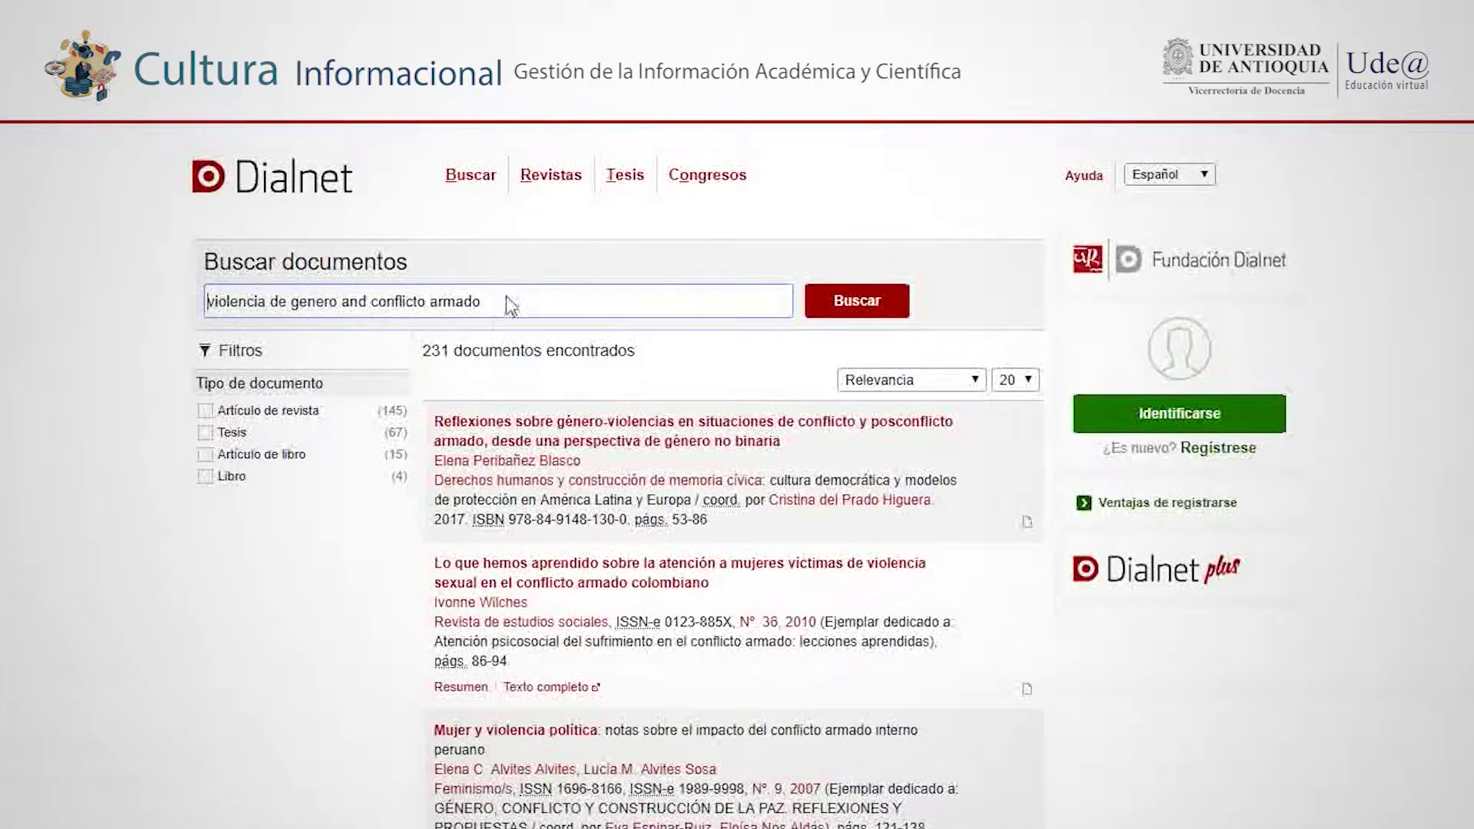
In Dialnet, open the query "violencia de genero and conflicto armado" for editing.
click(508, 306)
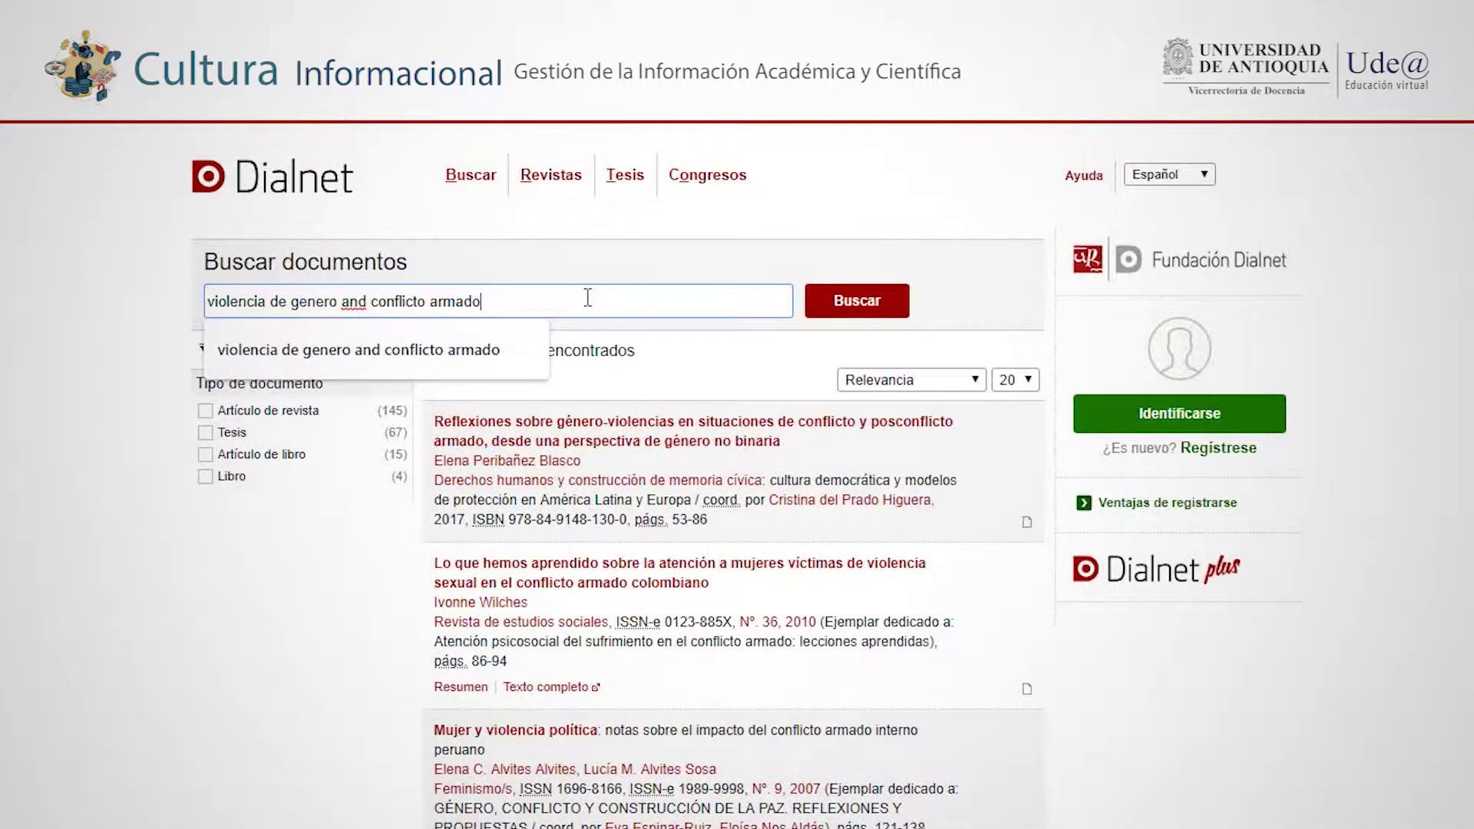